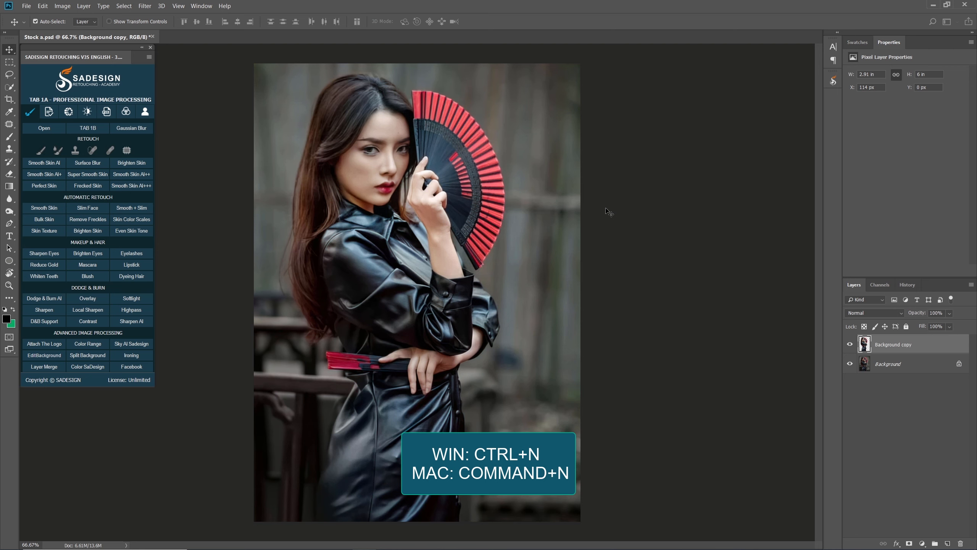
Create a new 20 × 30 cm portrait document at 150 pixels/inch in 8-bit RGB Color with a white background
{"action": "key", "text": "ctrl+n"}
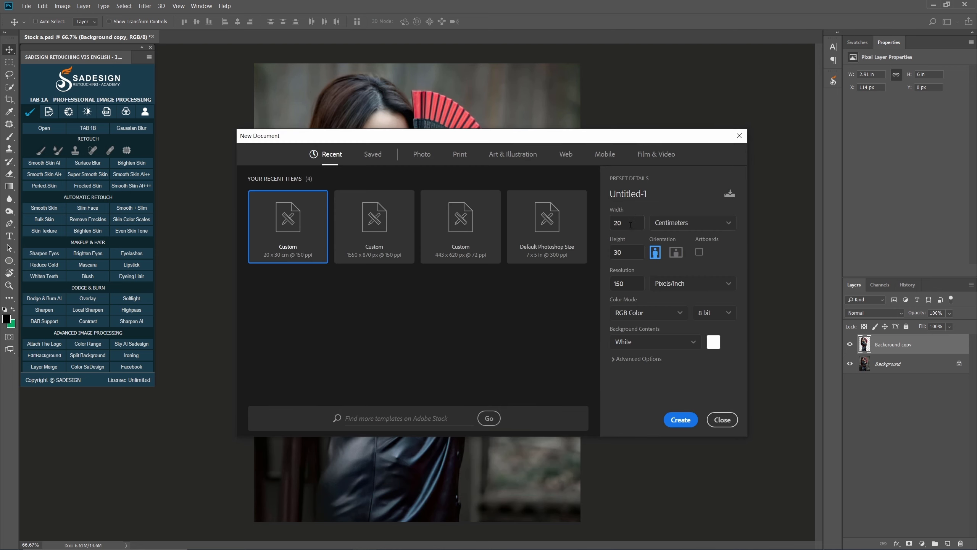
{"action": "left_click", "coordinate": [635, 249]}
{"action": "left_click", "coordinate": [674, 227]}
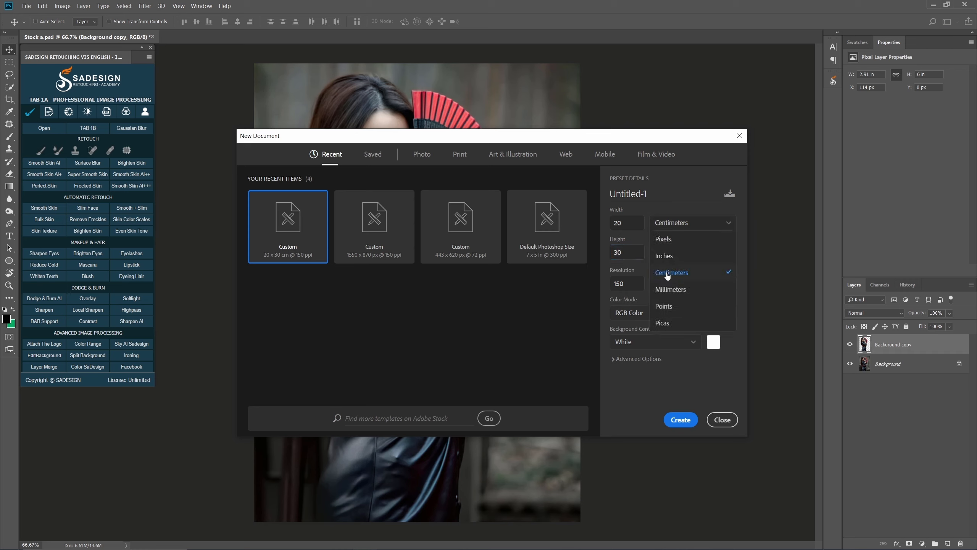
{"action": "left_click", "coordinate": [684, 274]}
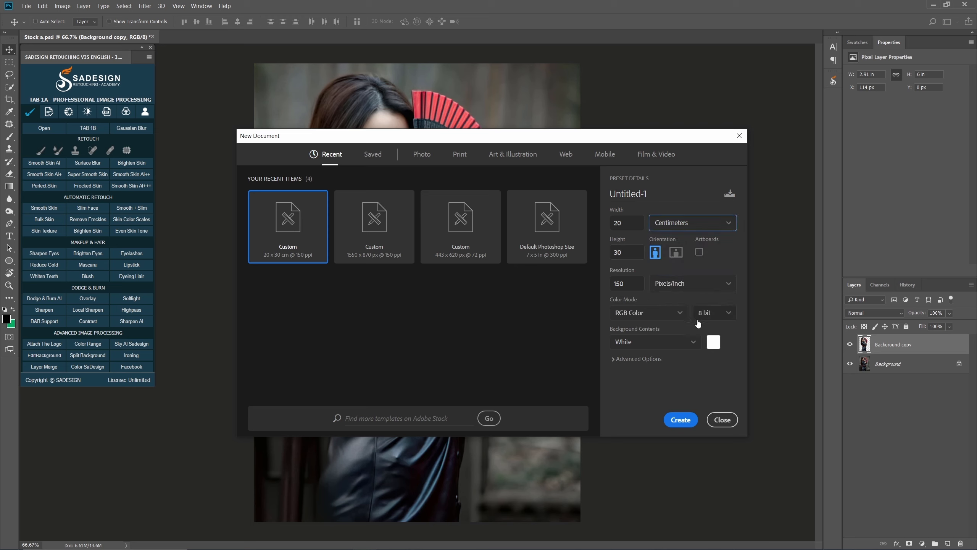
{"action": "left_click", "coordinate": [690, 337]}
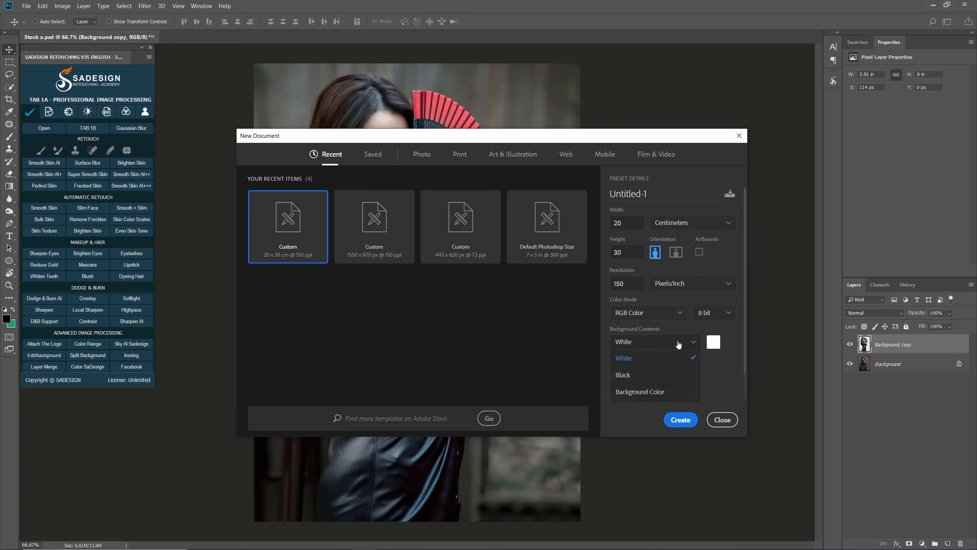
{"action": "left_click", "coordinate": [658, 349]}
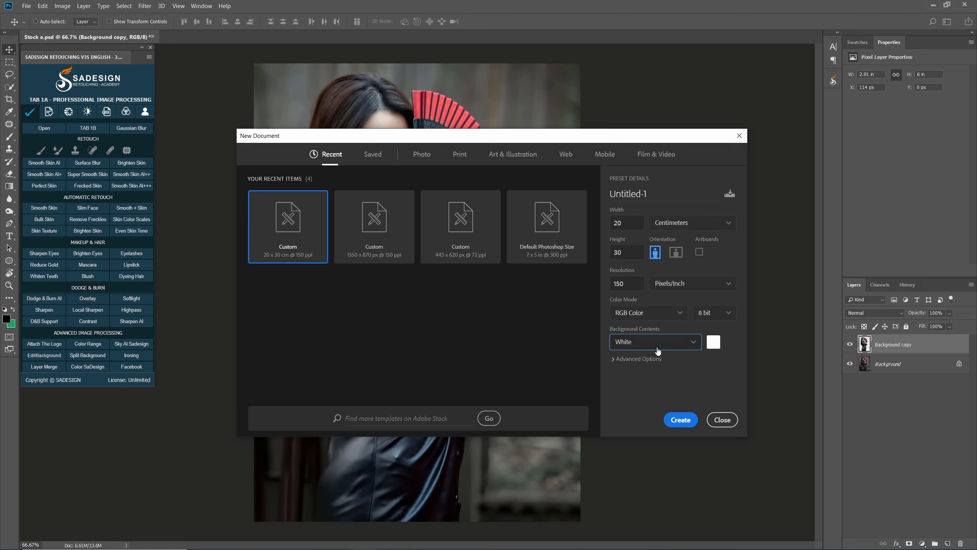
{"action": "left_click", "coordinate": [683, 420]}
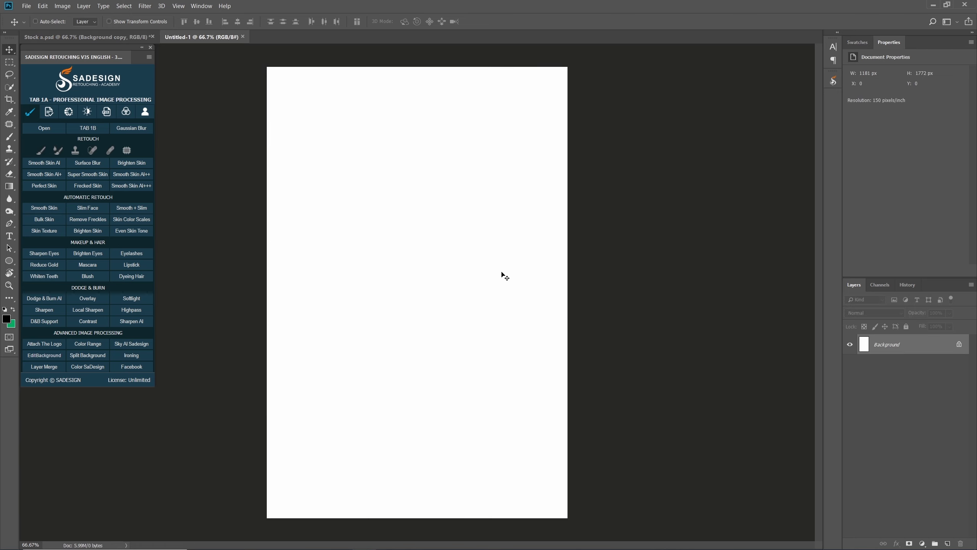
Duplicate the white background layer and apply the Grain texture filter with intensity 100, contrast 86 and grain type Vertical
{"action": "key", "text": "ctrl+j"}
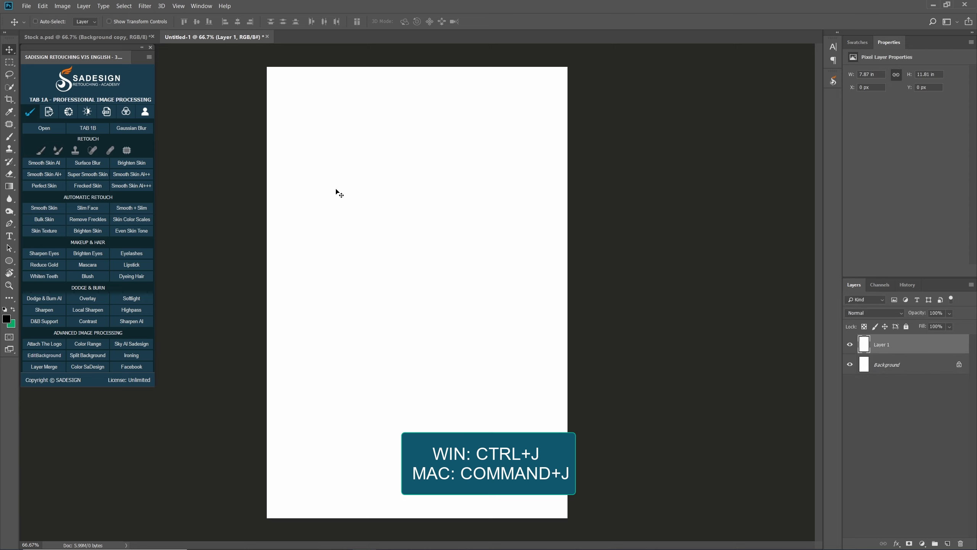
{"action": "left_click", "coordinate": [146, 6]}
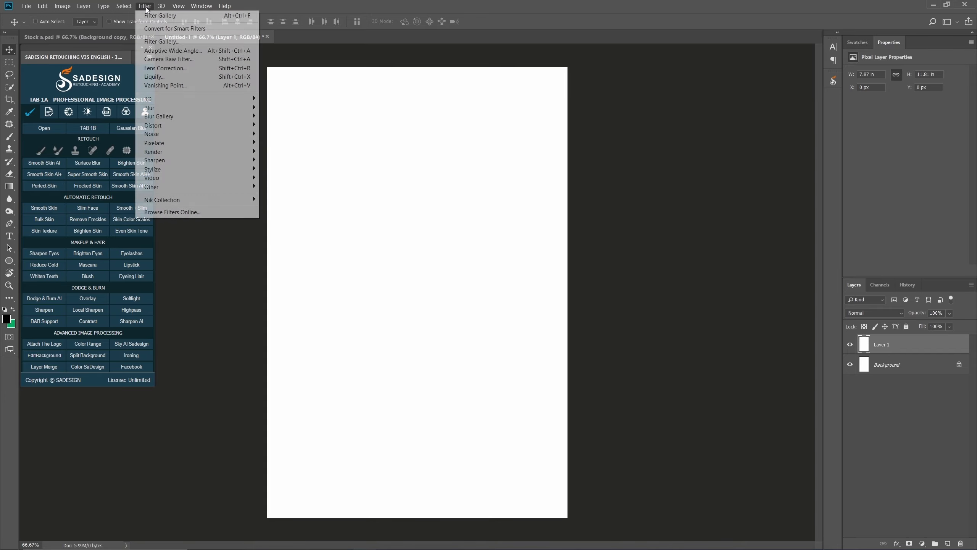
{"action": "left_click", "coordinate": [220, 39]}
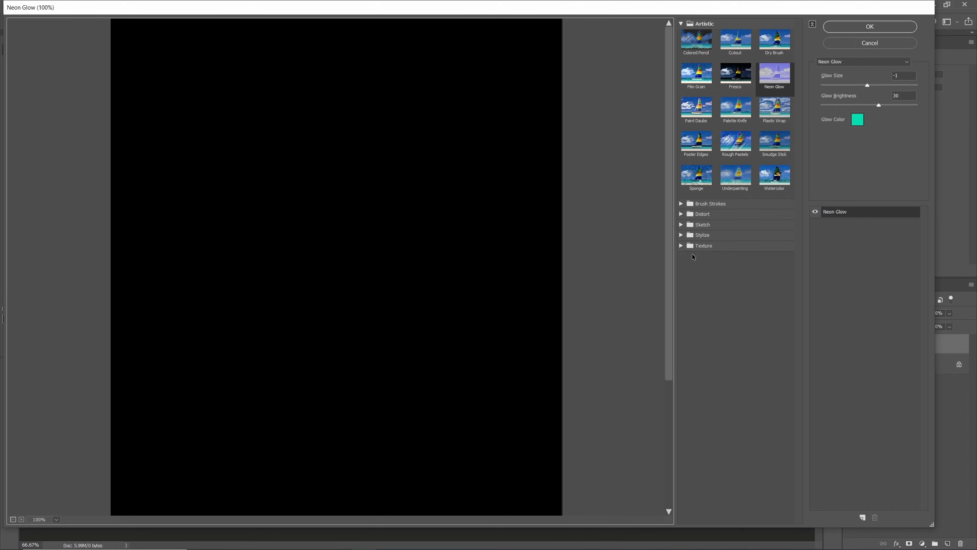
{"action": "left_click", "coordinate": [701, 246]}
{"action": "left_click", "coordinate": [739, 270]}
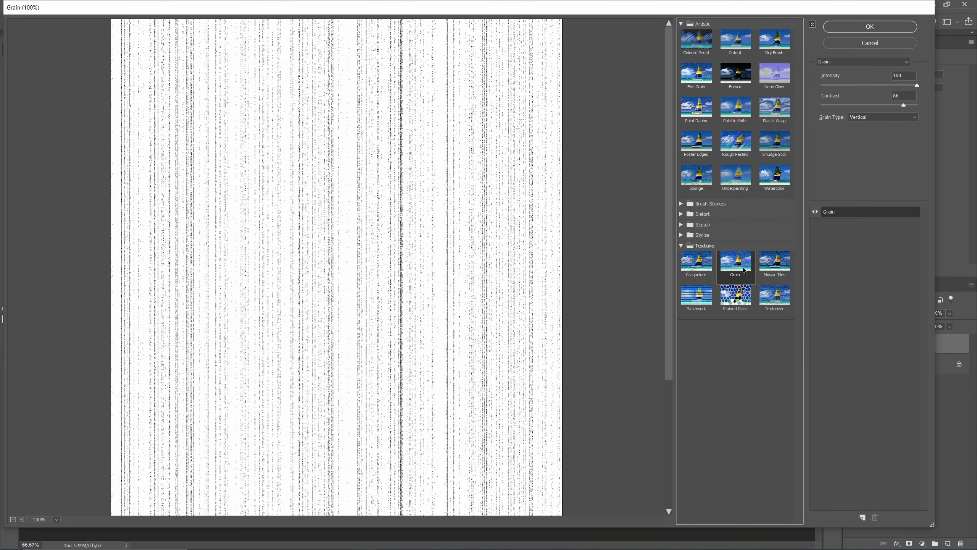
{"action": "left_click", "coordinate": [858, 62]}
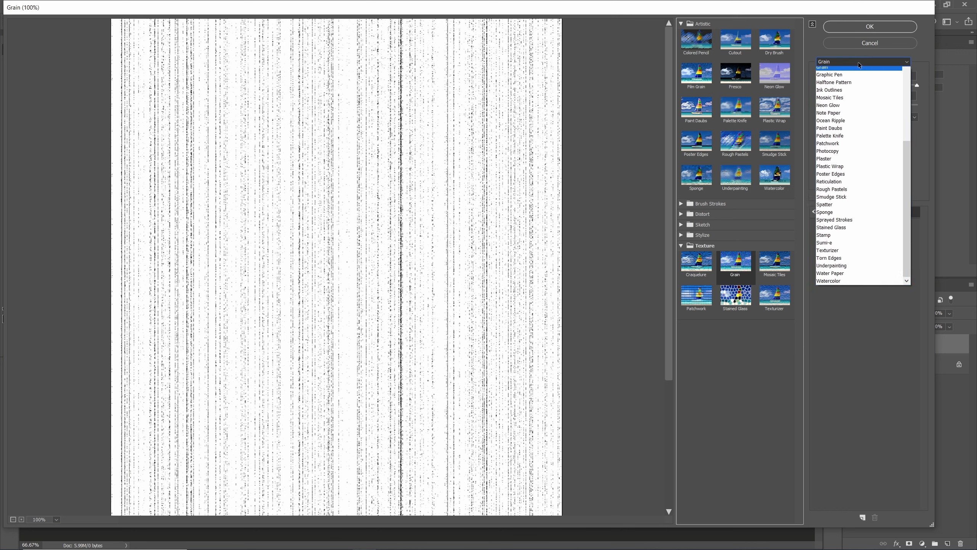
{"action": "left_click", "coordinate": [845, 77]}
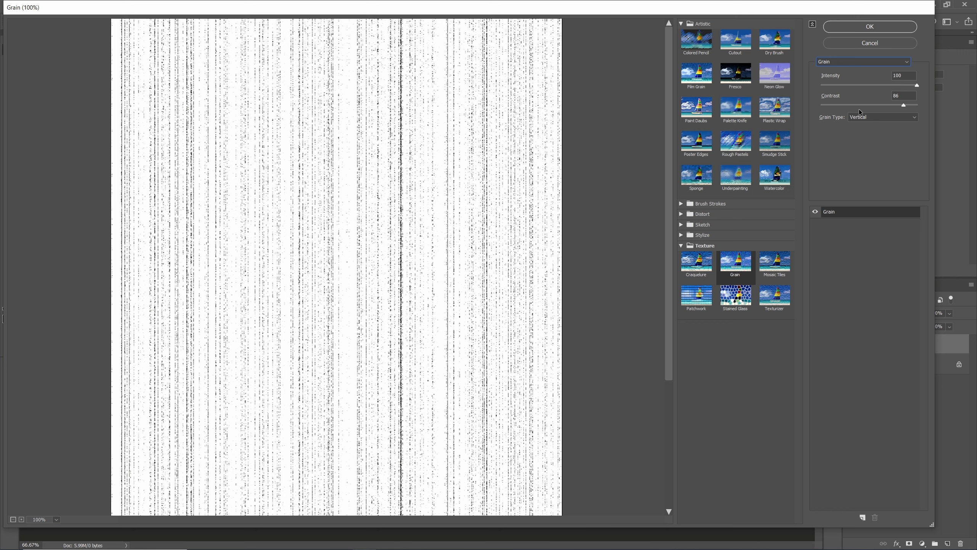
{"action": "left_click", "coordinate": [868, 117]}
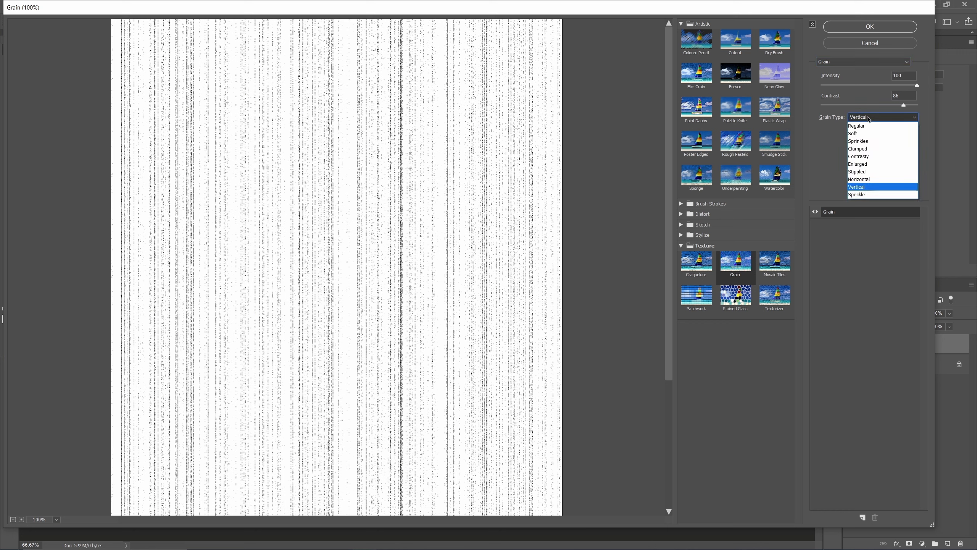
{"action": "left_click", "coordinate": [881, 187]}
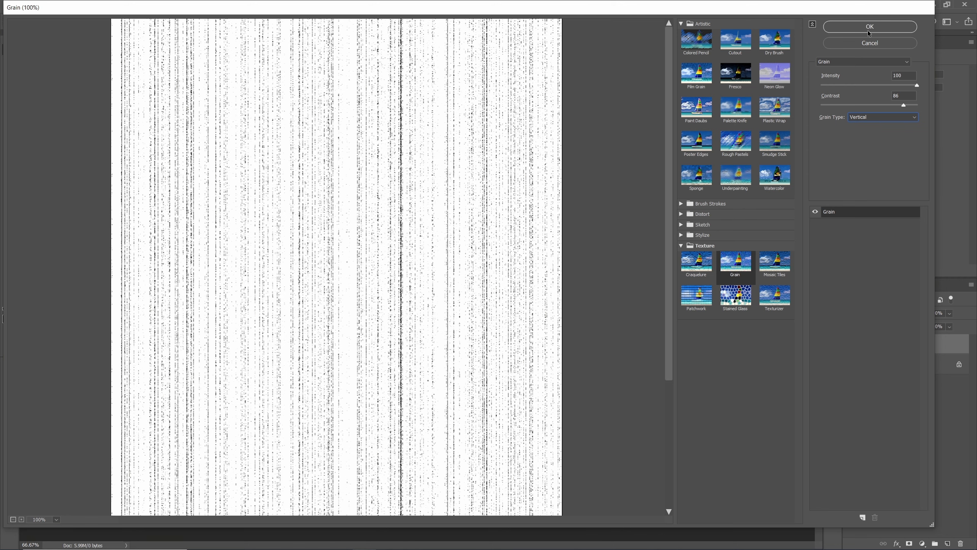
{"action": "left_click", "coordinate": [878, 28]}
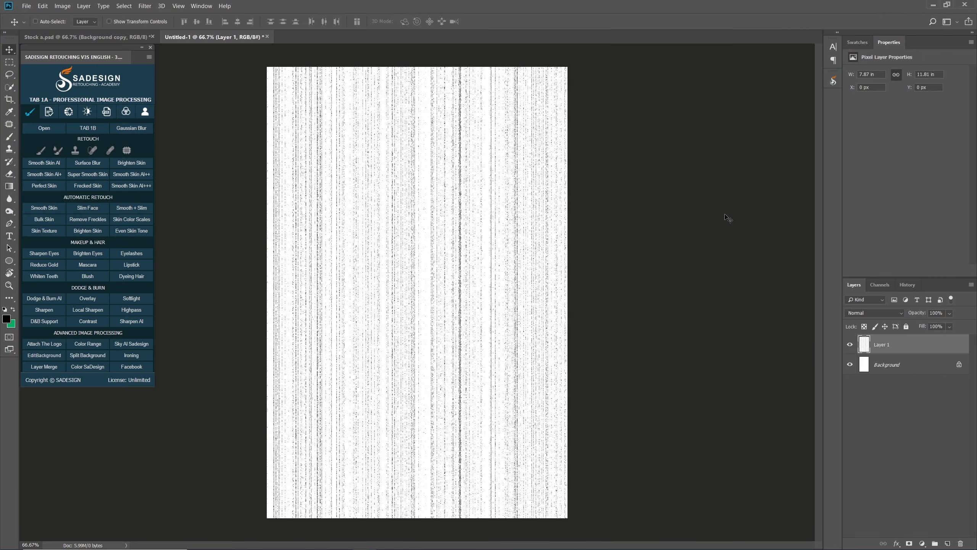
Confirm green 04ad64 as the background color and apply the Neon Glow filter to the grain layer with glow size -1 and brightness 30
{"action": "left_click", "coordinate": [11, 324]}
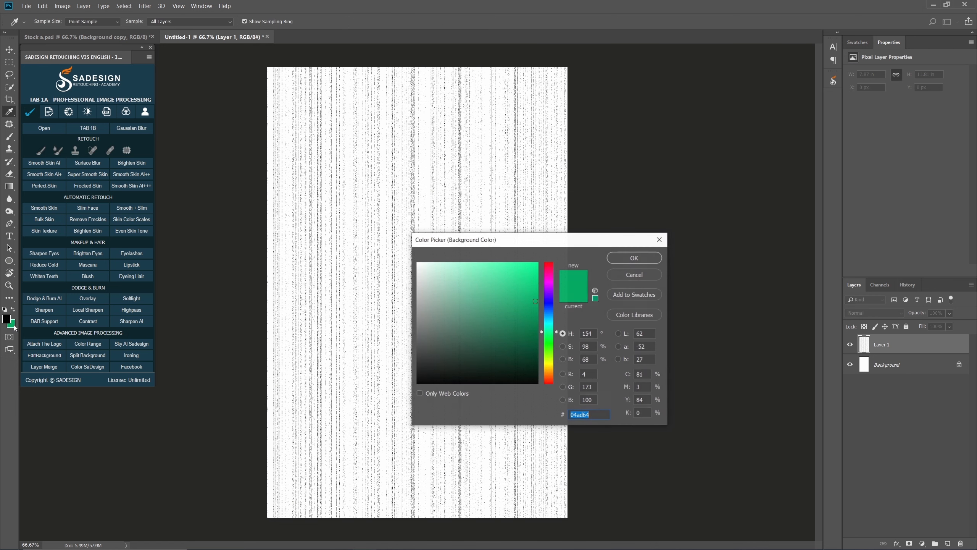
{"action": "left_click", "coordinate": [640, 258]}
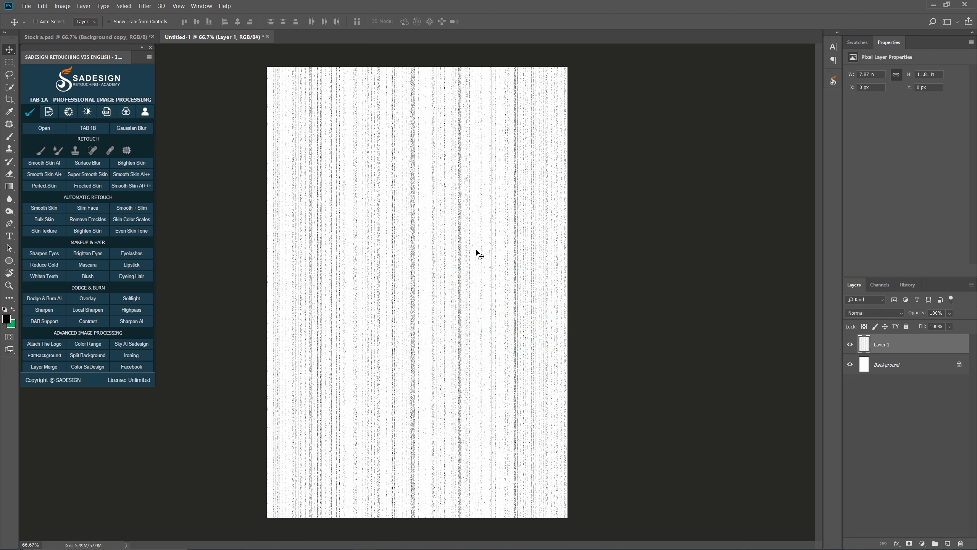
{"action": "left_click", "coordinate": [148, 9]}
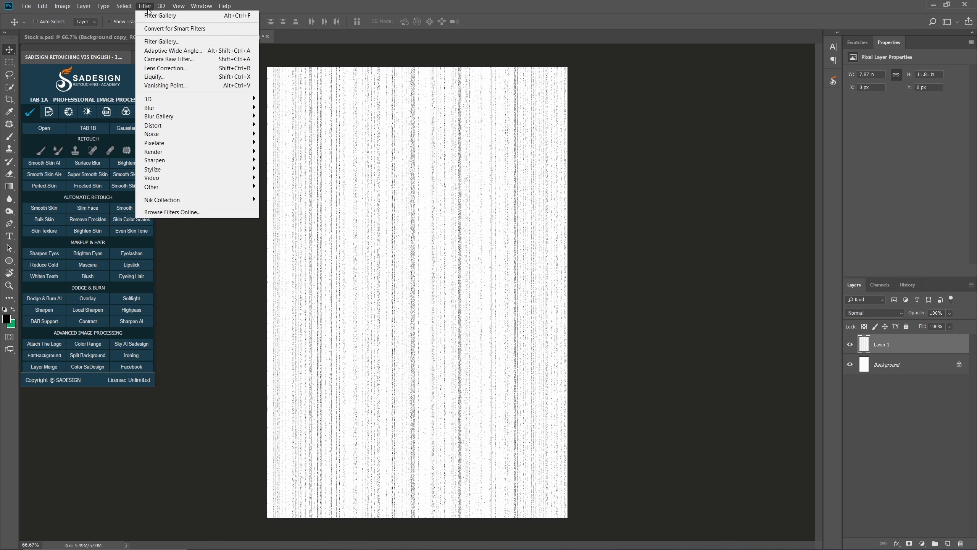
{"action": "left_click", "coordinate": [232, 41]}
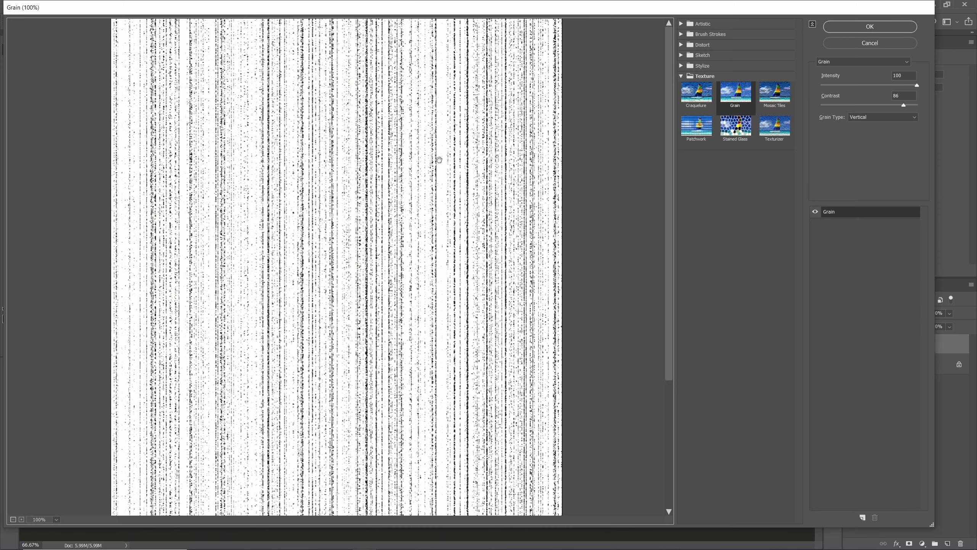
{"action": "left_click", "coordinate": [719, 23]}
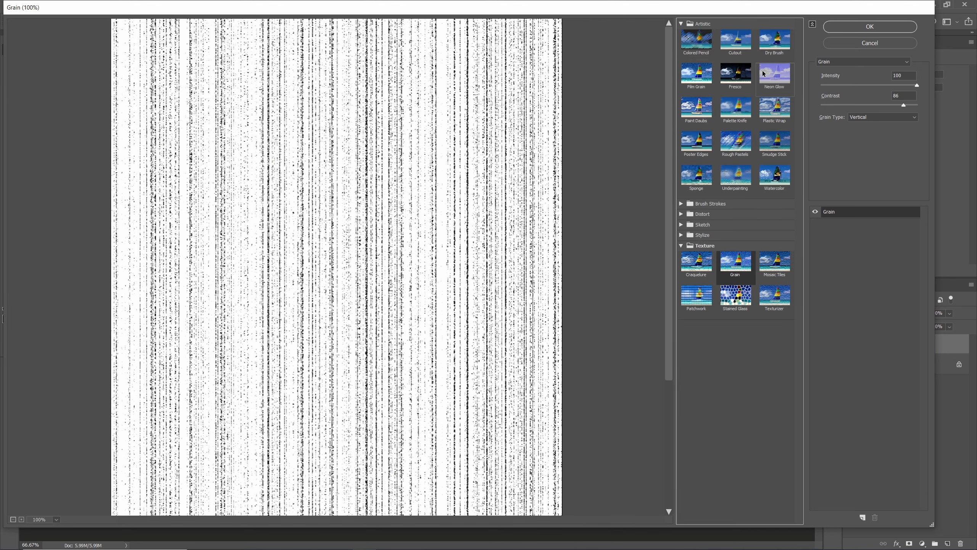
{"action": "left_click", "coordinate": [773, 77]}
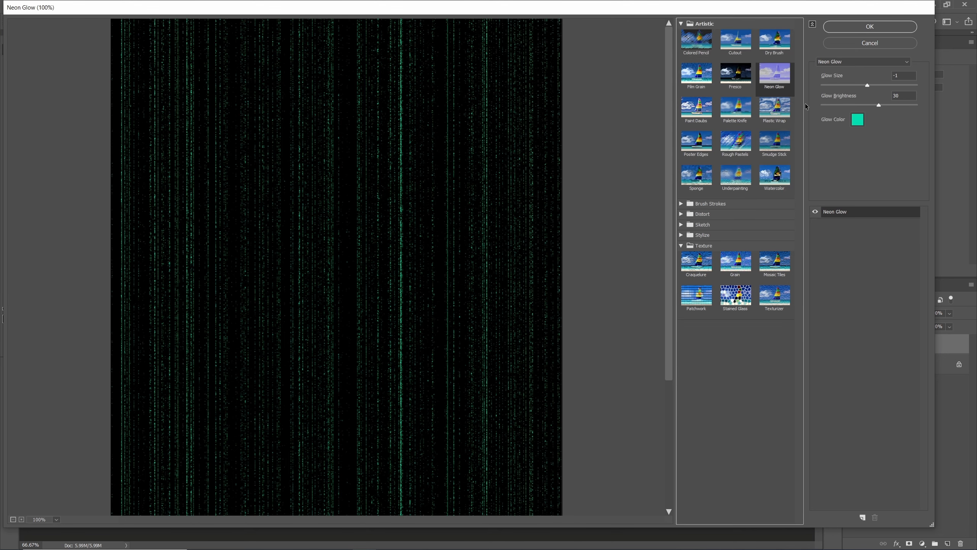
{"action": "left_click", "coordinate": [912, 95]}
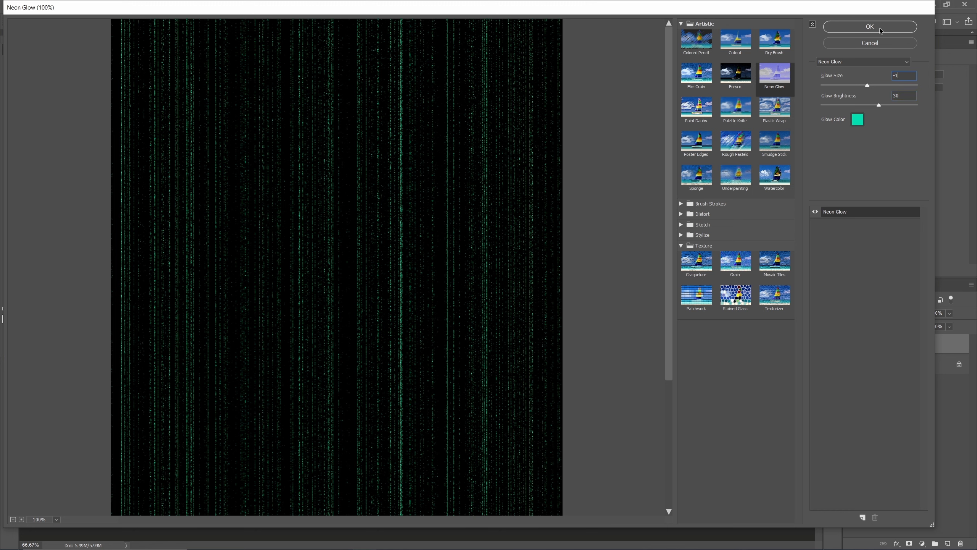
{"action": "left_click", "coordinate": [870, 27]}
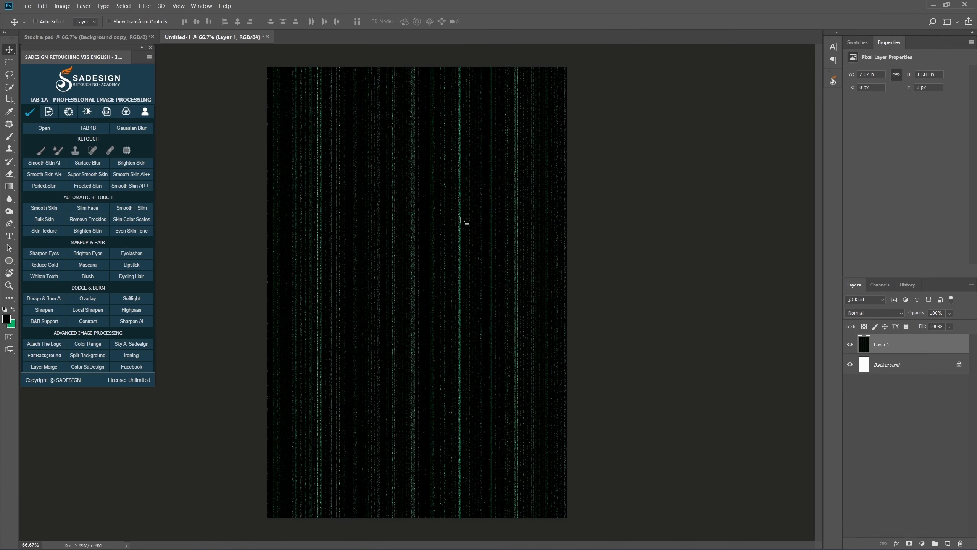
Scale the glowing grain layer up proportionally from its center to about 161% with Free Transform
{"action": "key", "text": "ctrl+t"}
{"action": "left_click_drag", "start_coordinate": [474, 219], "coordinate": [460, 231]}
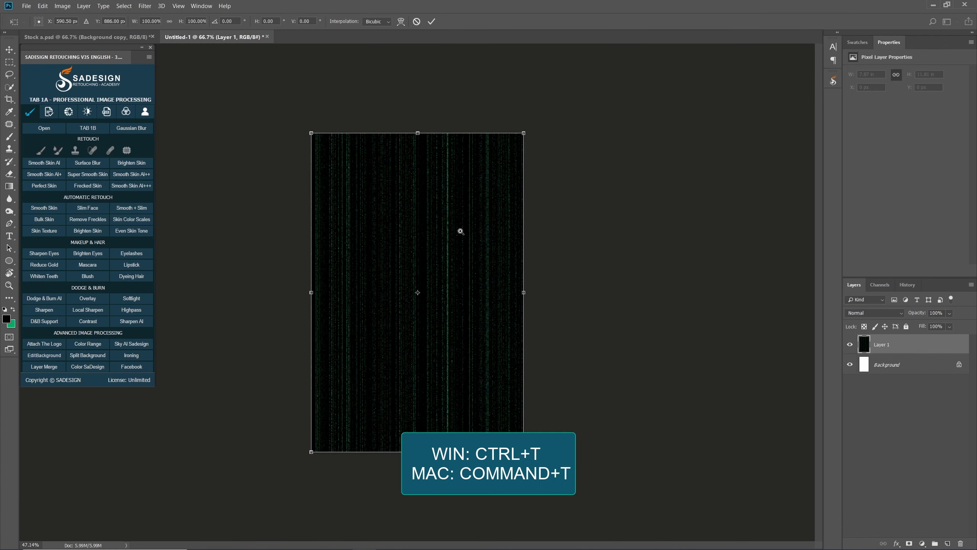
{"action": "left_click_drag", "start_coordinate": [523, 133], "coordinate": [571, 61]}
{"action": "scroll", "coordinate": [432, 291], "scroll_direction": "down", "scroll_amount": 1}
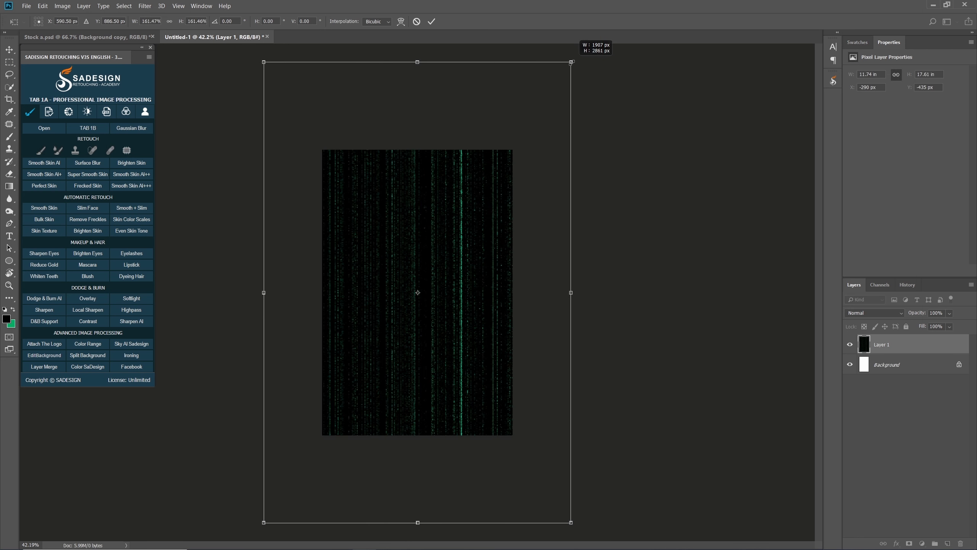
{"action": "key", "text": "Return"}
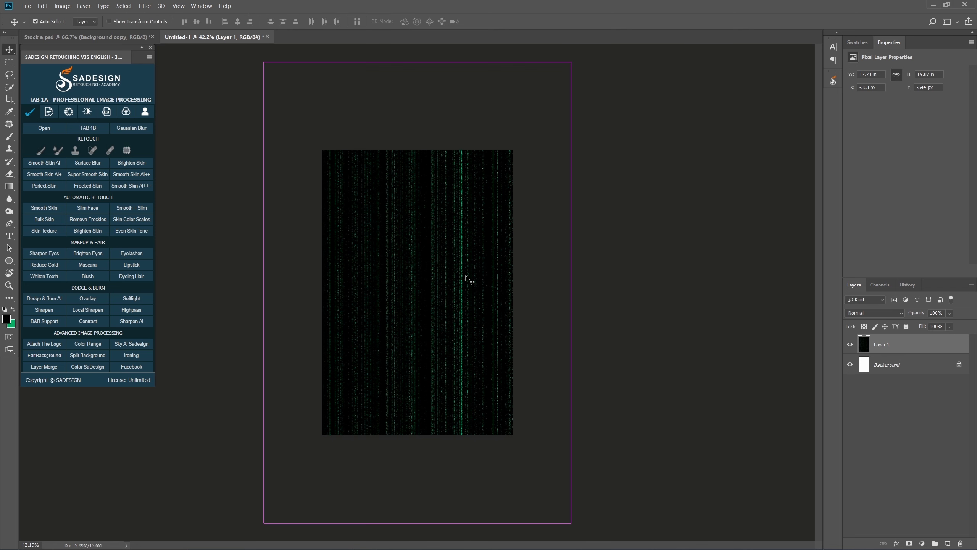
{"action": "scroll", "coordinate": [469, 280], "scroll_direction": "up", "scroll_amount": 5}
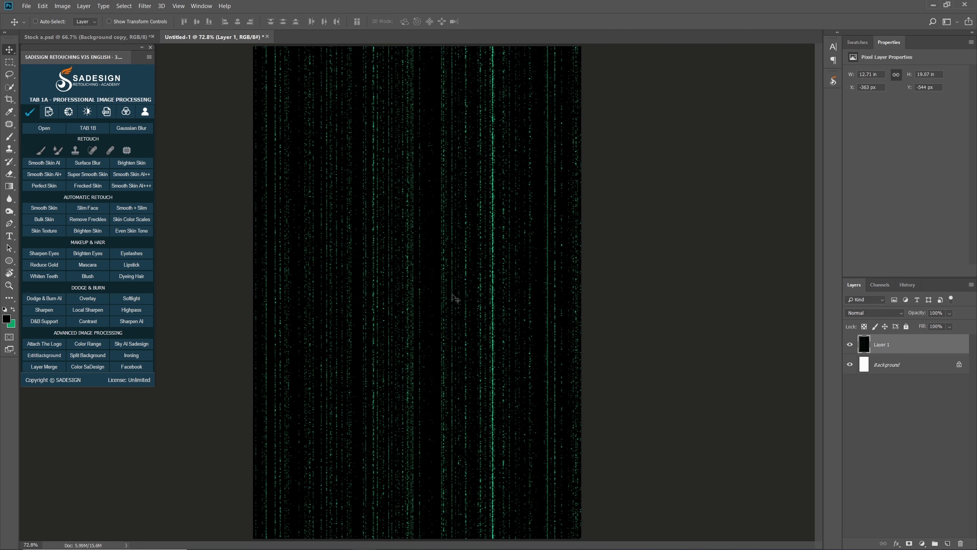
{"action": "key", "text": "t"}
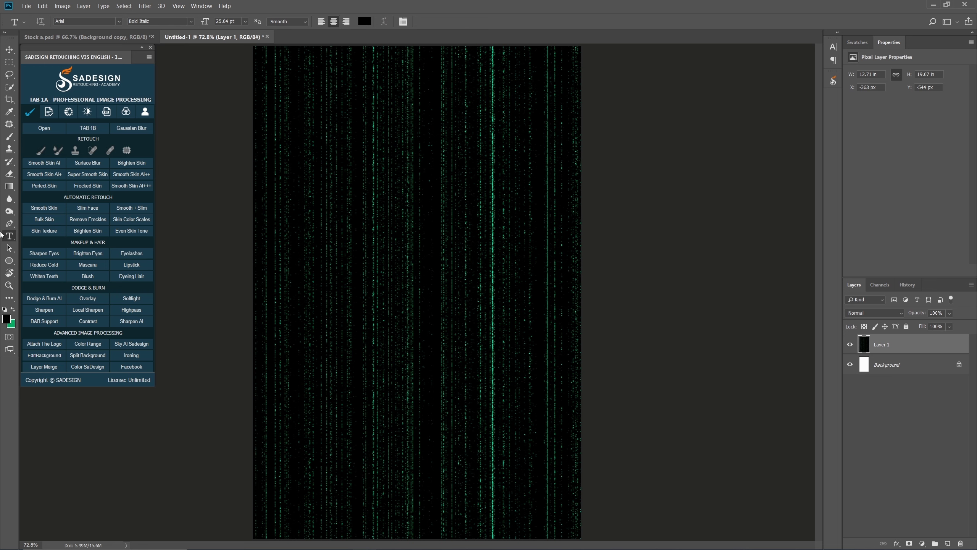
{"action": "right_click", "coordinate": [10, 236]}
{"action": "left_click_drag", "start_coordinate": [64, 238], "coordinate": [86, 239]}
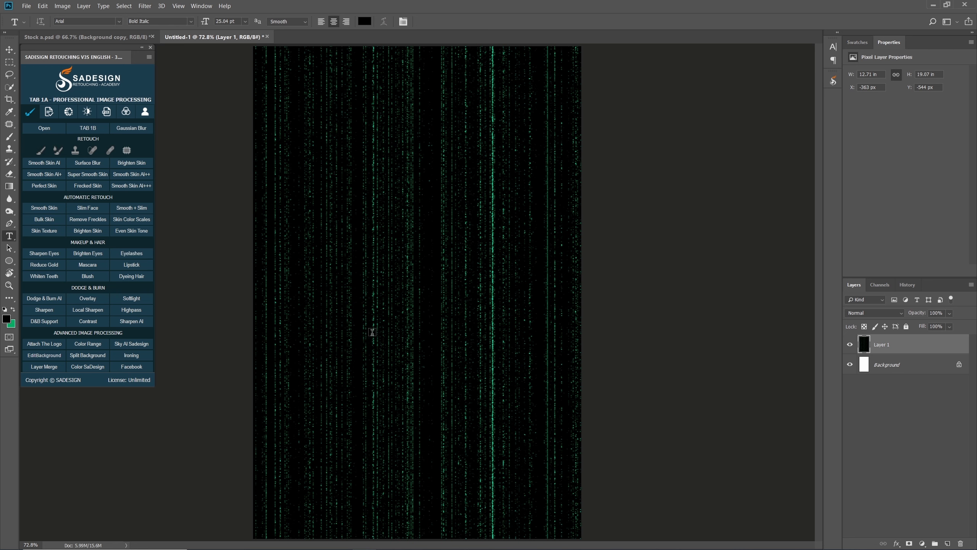
{"action": "left_click", "coordinate": [13, 311]}
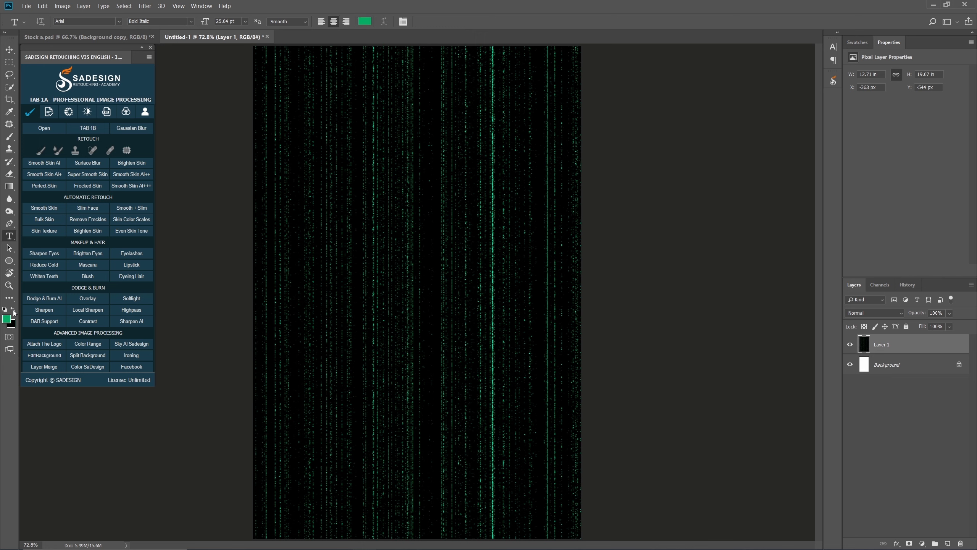
{"action": "left_click", "coordinate": [348, 279]}
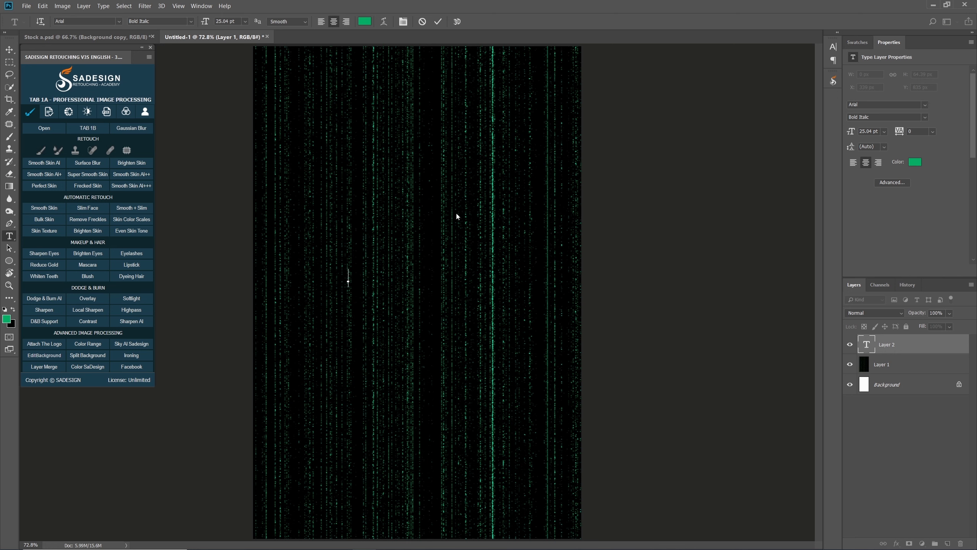
{"action": "type", "text": "0393289999999"}
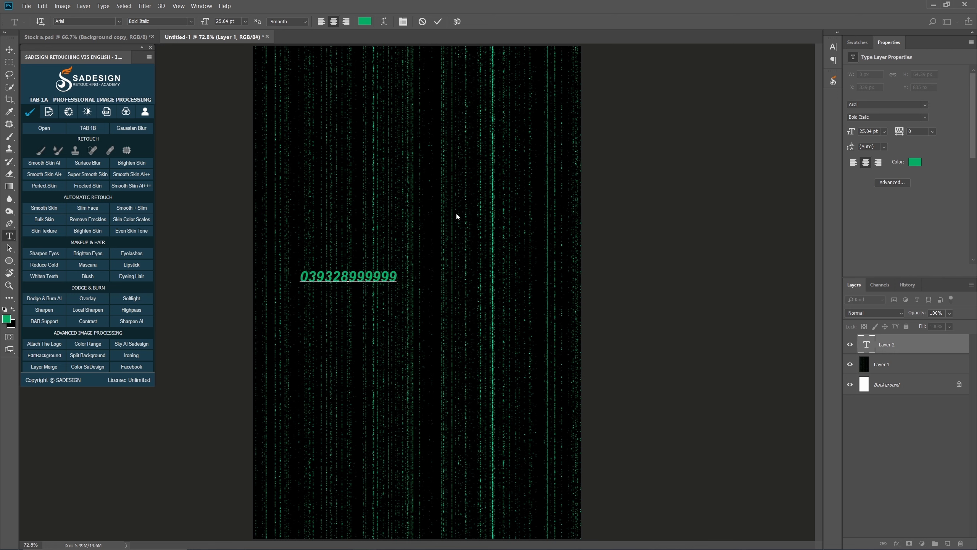
{"action": "key", "text": "ctrl+Return"}
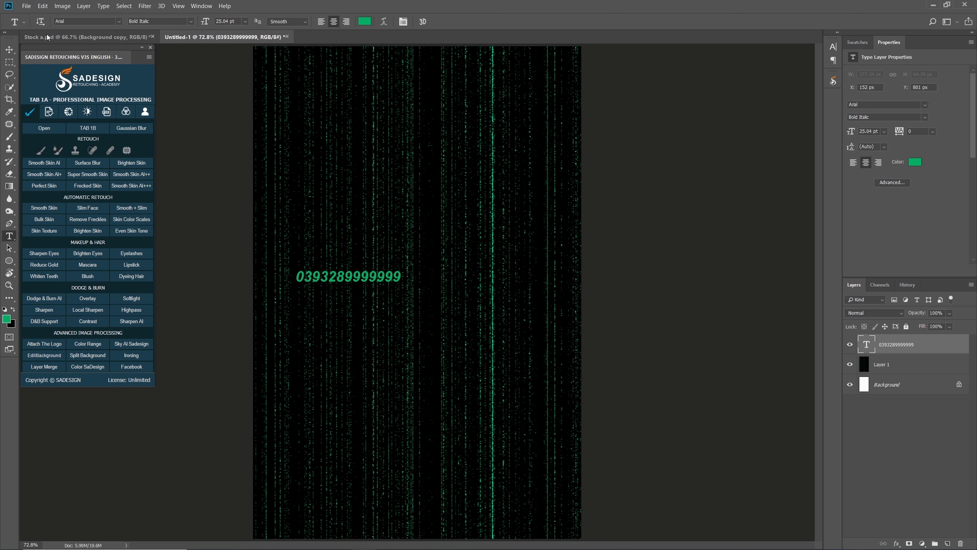
{"action": "left_click", "coordinate": [41, 22]}
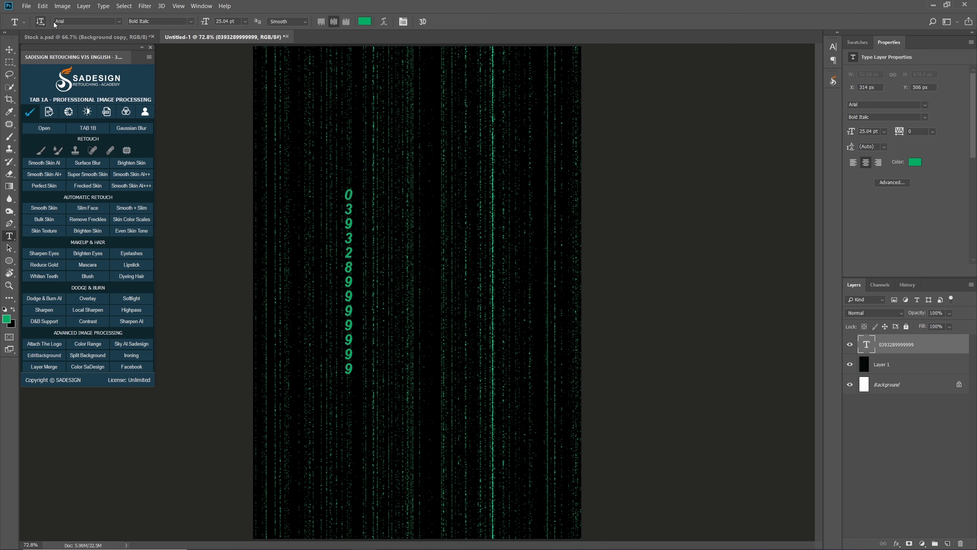
Show the Character settings and scale the vertical digit text down from its center to 14.99 pt with Free Transform
{"action": "left_click", "coordinate": [199, 5]}
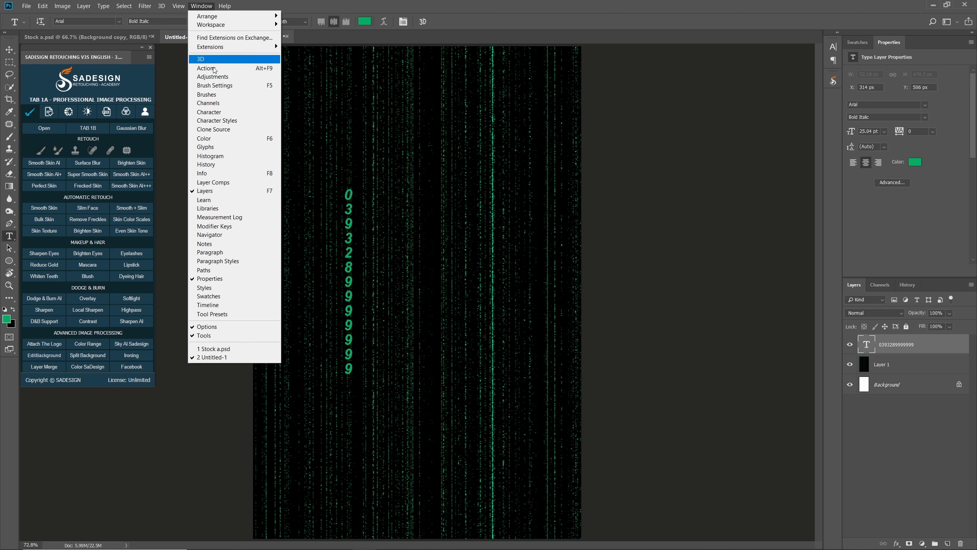
{"action": "left_click", "coordinate": [258, 114]}
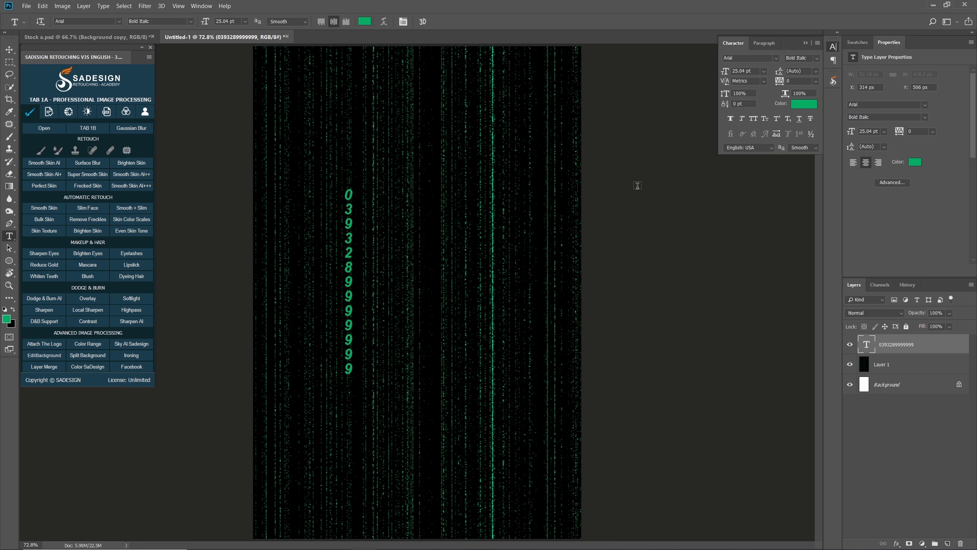
{"action": "key", "text": "ctrl+t"}
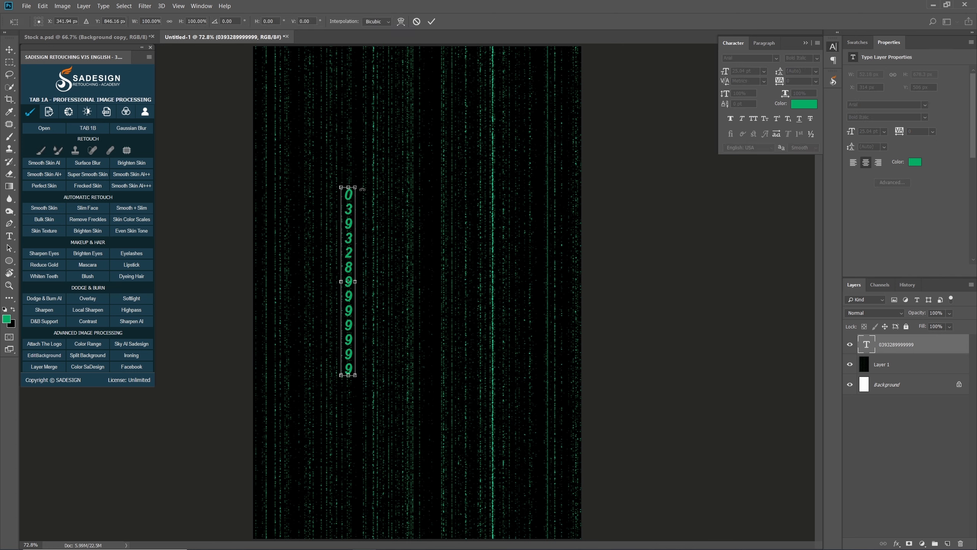
{"action": "left_click_drag", "start_coordinate": [356, 186], "coordinate": [353, 225]}
{"action": "key", "text": "Return"}
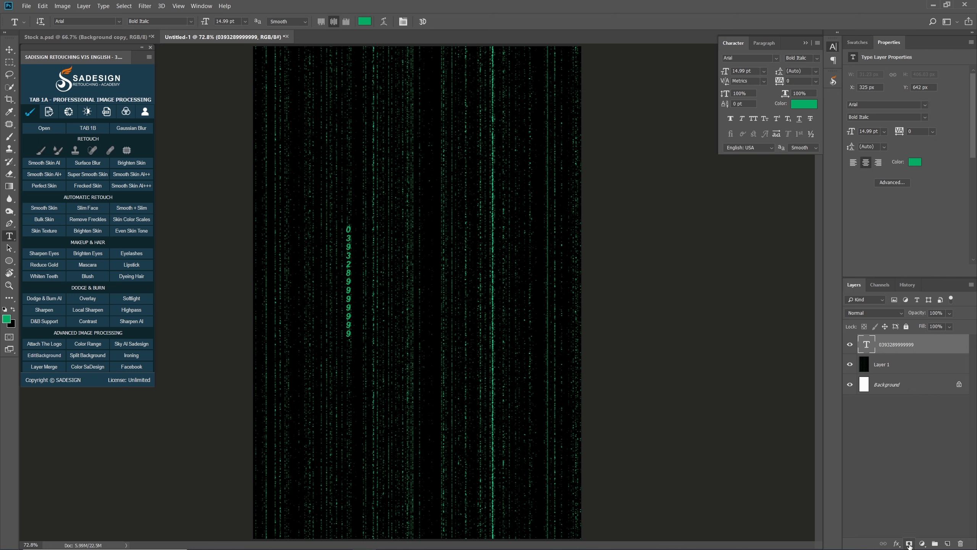
Add a layer mask to the digit text and fade the column's upper digits with the Eraser at 30% opacity
{"action": "left_click", "coordinate": [911, 545]}
{"action": "key", "text": "e"}
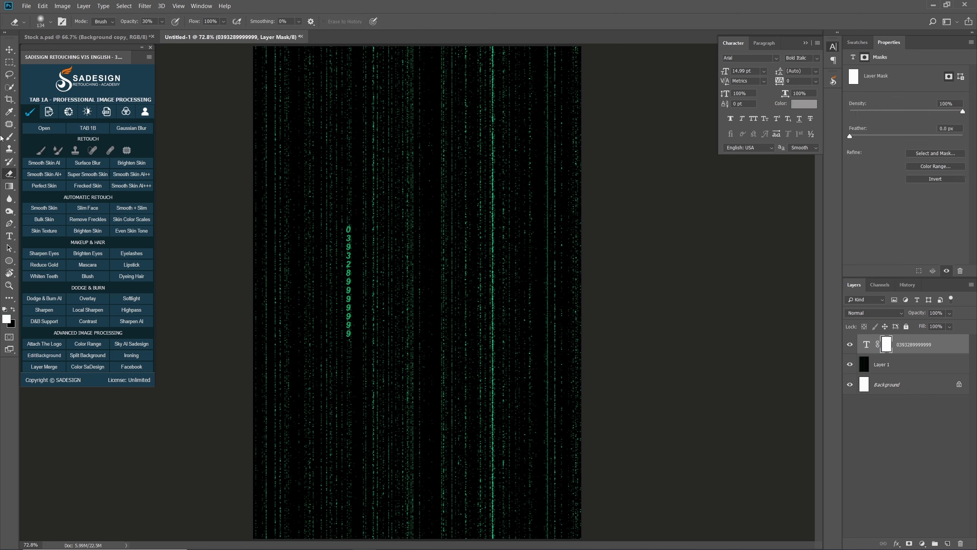
{"action": "right_click", "coordinate": [9, 174]}
{"action": "left_click", "coordinate": [37, 175]}
{"action": "mouse_move", "coordinate": [353, 216]}
{"action": "left_mouse_down"}
{"action": "mouse_move", "coordinate": [349, 265]}
{"action": "mouse_move", "coordinate": [375, 287]}
{"action": "left_mouse_up"}
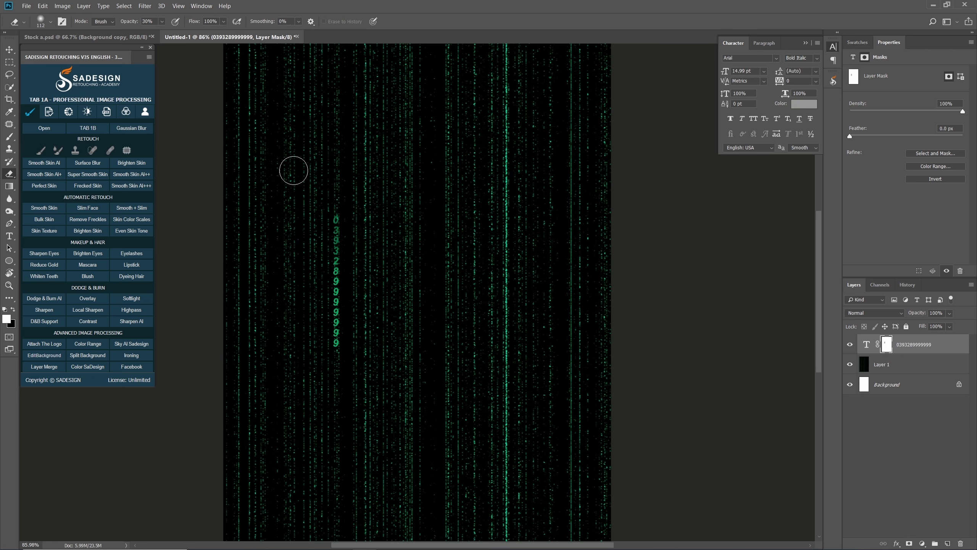
Set the eraser opacity to 70% and fade the column's lower digits on the layer mask
{"action": "left_click", "coordinate": [155, 21]}
{"action": "type", "text": "70"}
{"action": "key", "text": "Return"}
{"action": "mouse_move", "coordinate": [351, 346]}
{"action": "left_mouse_down"}
{"action": "mouse_move", "coordinate": [346, 395]}
{"action": "mouse_move", "coordinate": [322, 377]}
{"action": "mouse_move", "coordinate": [323, 305]}
{"action": "mouse_move", "coordinate": [318, 375]}
{"action": "left_mouse_up"}
{"action": "scroll", "coordinate": [418, 239], "scroll_direction": "down", "scroll_amount": 2}
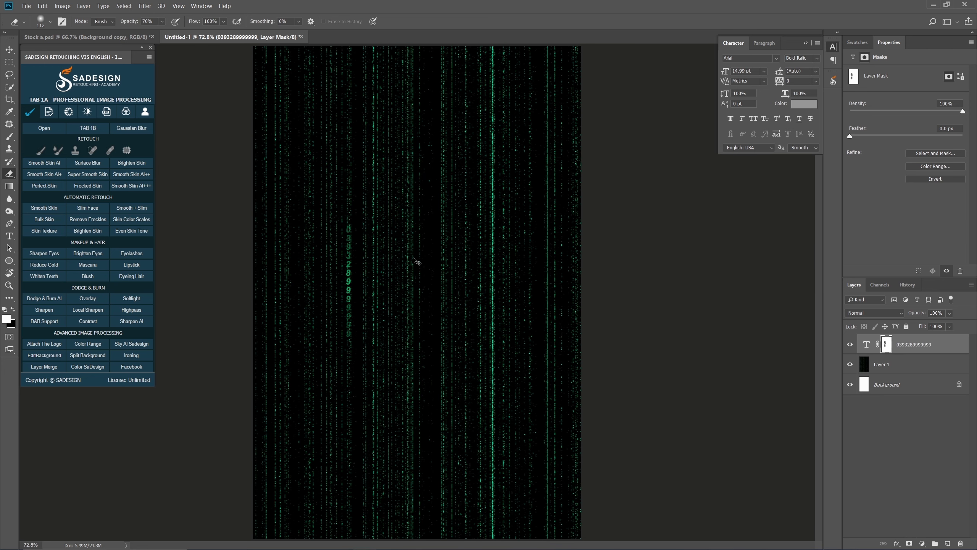
Duplicate the masked digit column and move the copy up and slightly right of the original
{"action": "key", "text": "ctrl+j"}
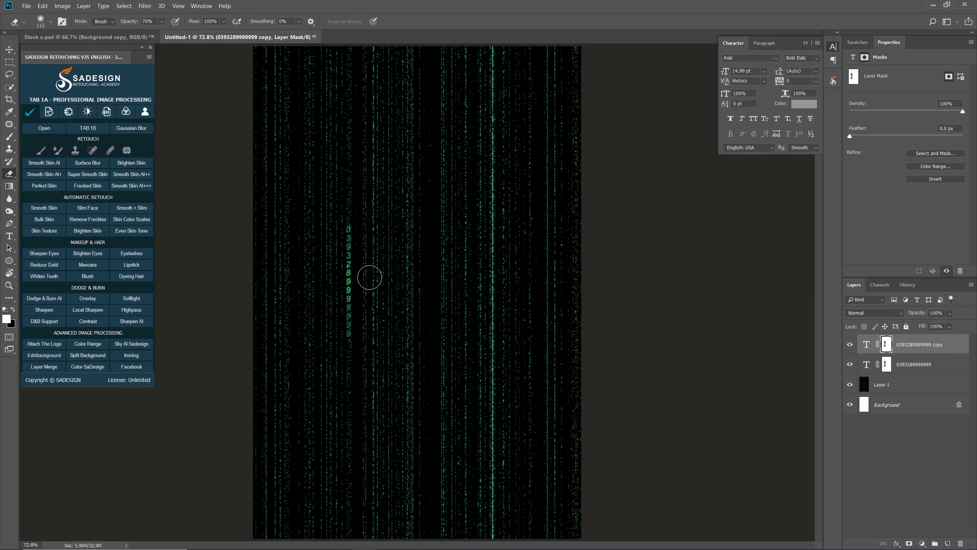
{"action": "left_click", "coordinate": [9, 50]}
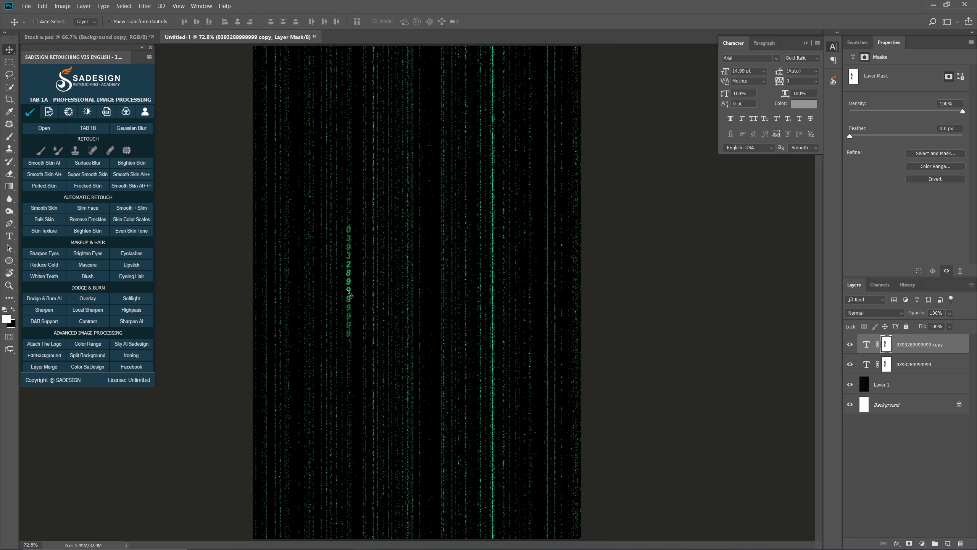
{"action": "left_click_drag", "start_coordinate": [349, 295], "coordinate": [374, 156]}
Set the eraser opacity to 30%, swap the foreground and background colors and restore the faded digits on the copy's mask
{"action": "key", "text": "e"}
{"action": "right_click", "coordinate": [389, 150], "text": "alt"}
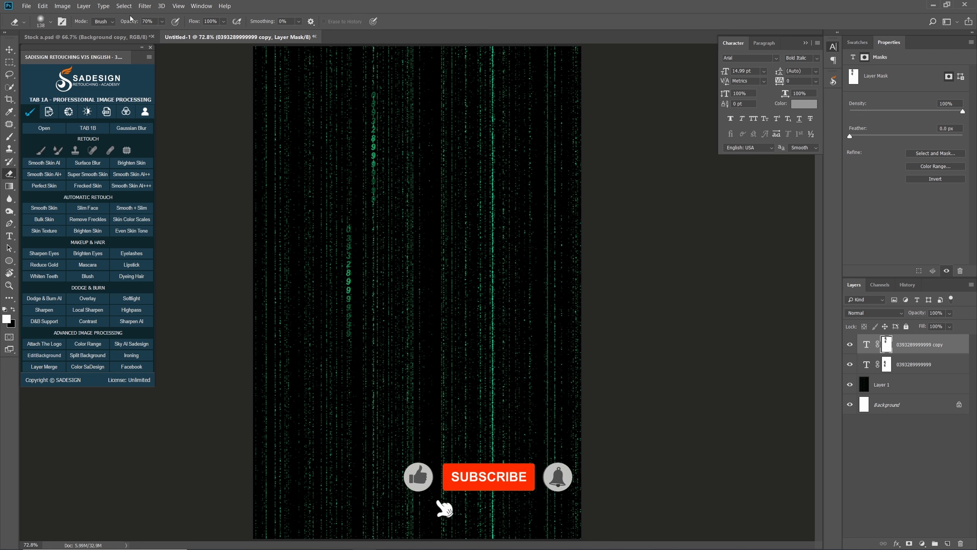
{"action": "left_click_drag", "start_coordinate": [130, 18], "coordinate": [33, 8]}
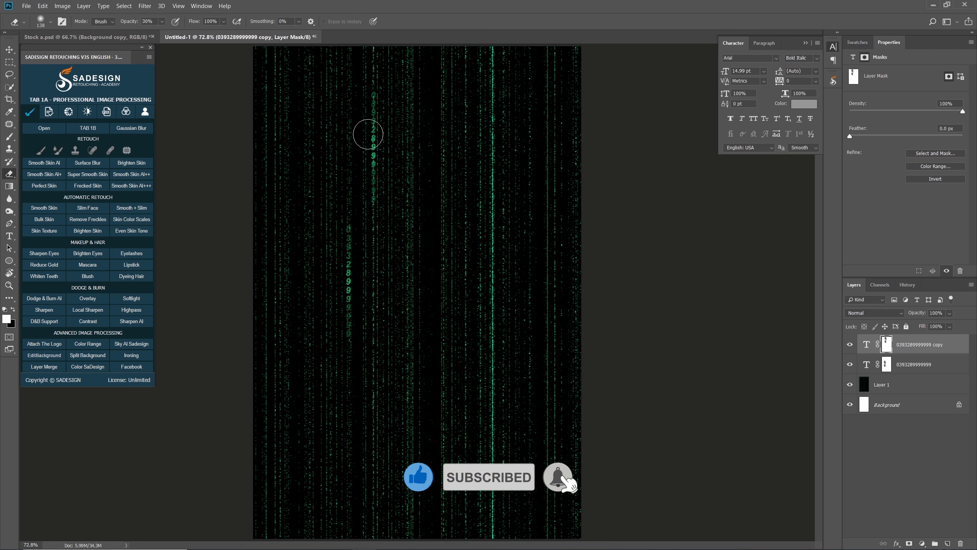
{"action": "left_click", "coordinate": [14, 312]}
Duplicate the digit column repeatedly and spread the copies at different heights across the whole canvas
{"action": "key", "text": "v"}
{"action": "key", "text": "ctrl+j"}
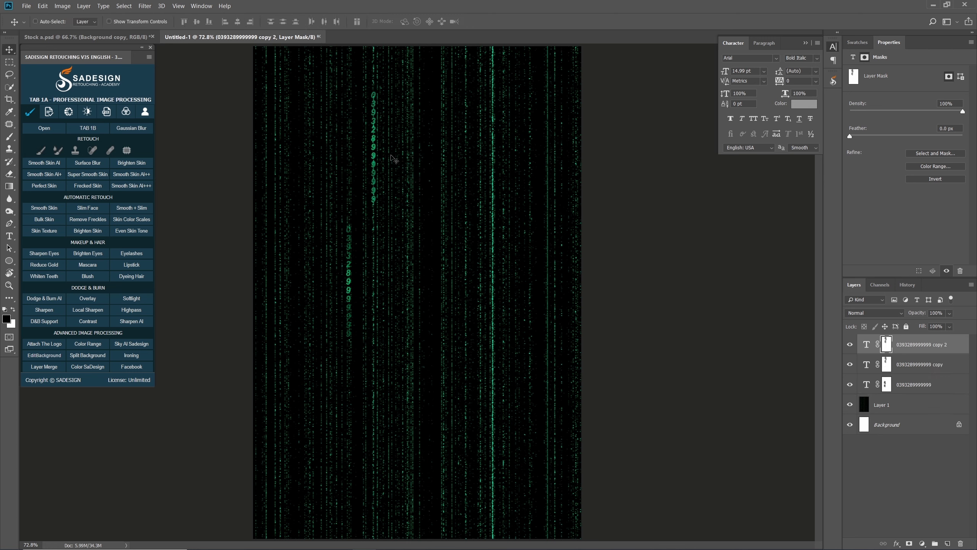
{"action": "left_click_drag", "start_coordinate": [376, 144], "coordinate": [418, 502]}
{"action": "key", "text": "ctrl+j"}
{"action": "key", "text": "ctrl+j"}
{"action": "right_click", "coordinate": [374, 142]}
{"action": "left_click", "coordinate": [392, 148]}
{"action": "key", "text": "ctrl+j"}
{"action": "left_click_drag", "start_coordinate": [417, 287], "coordinate": [492, 184], "text": "ctrl+alt"}
{"action": "left_click_drag", "start_coordinate": [408, 310], "coordinate": [565, 325], "text": "alt"}
{"action": "key", "text": "ctrl+z"}
{"action": "left_click_drag", "start_coordinate": [418, 286], "coordinate": [281, 338], "text": "alt"}
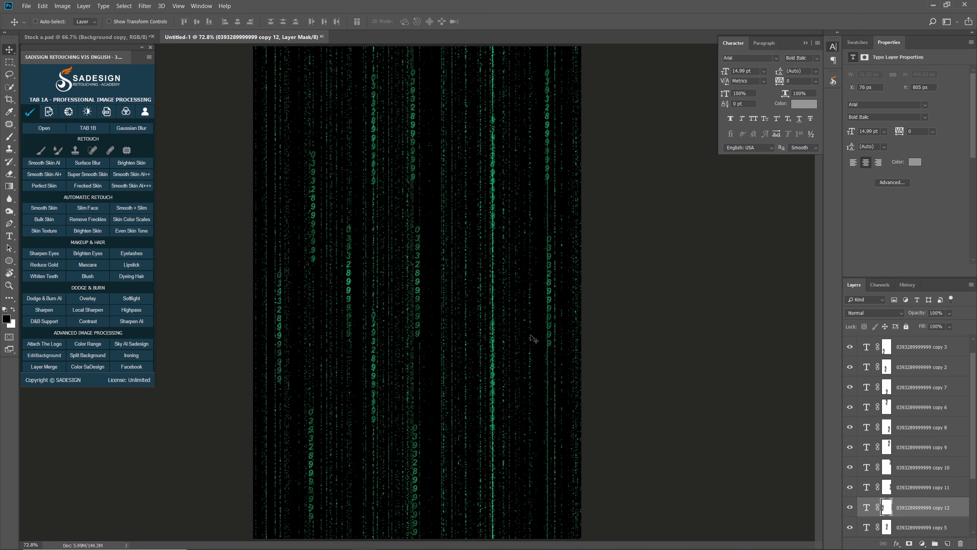
Group all the digit text layers and toggle the group's visibility to compare
{"action": "scroll", "coordinate": [932, 473], "scroll_direction": "down", "scroll_amount": 3}
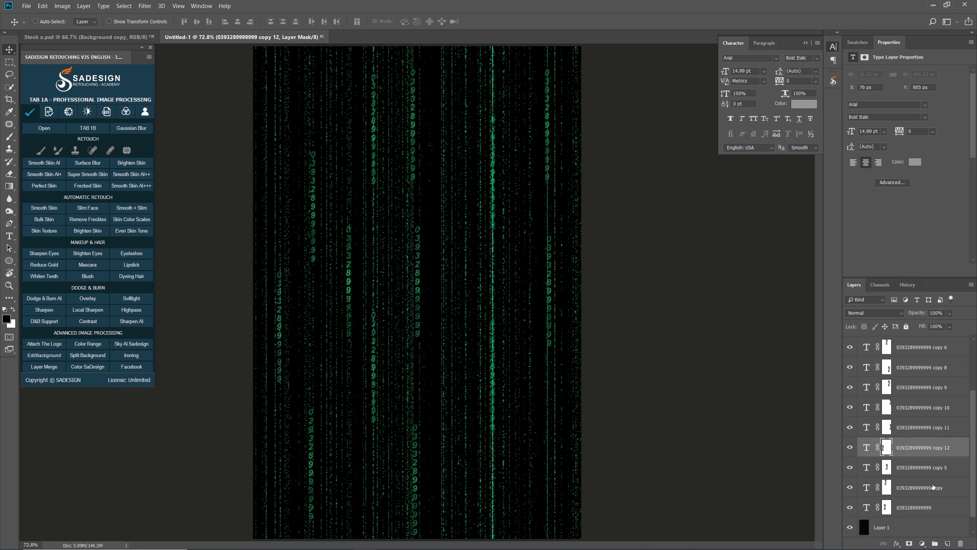
{"action": "left_click", "coordinate": [923, 508]}
{"action": "left_click_drag", "start_coordinate": [971, 489], "coordinate": [968, 419]}
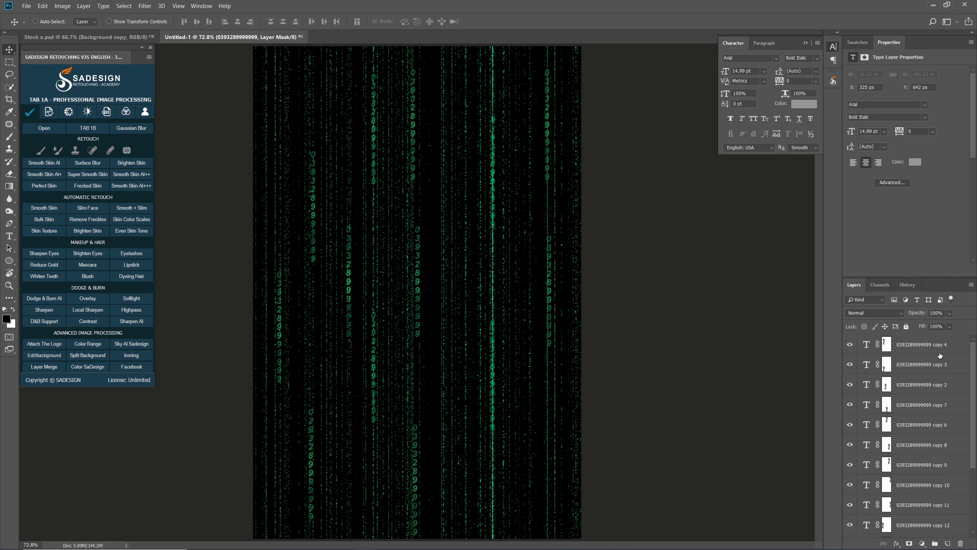
{"action": "left_click", "coordinate": [930, 530], "text": "shift"}
{"action": "left_click", "coordinate": [935, 544]}
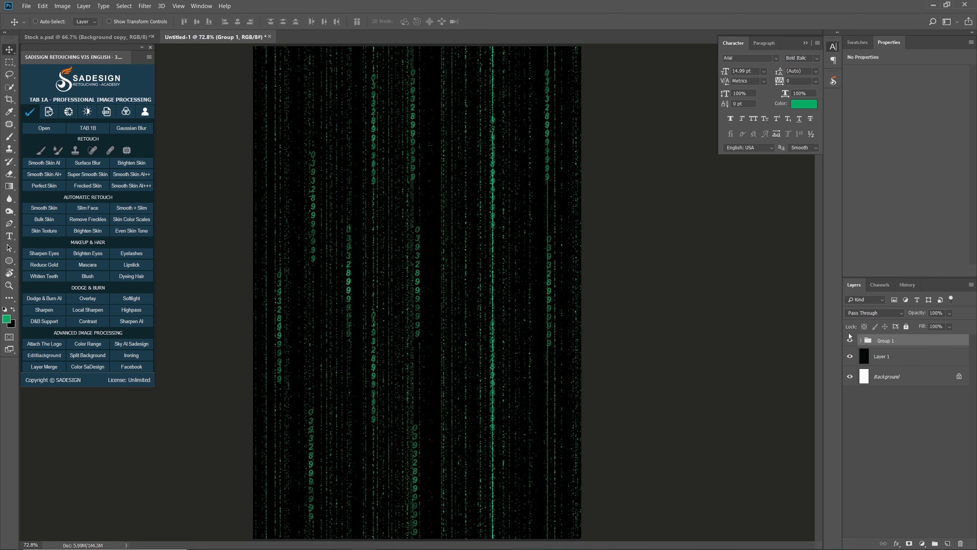
{"action": "left_click", "coordinate": [850, 341]}
{"action": "left_click", "coordinate": [849, 340]}
Switch to the portrait document, toggle its original background to compare, and move the cut-out woman into the digital rain document
{"action": "left_click", "coordinate": [96, 37]}
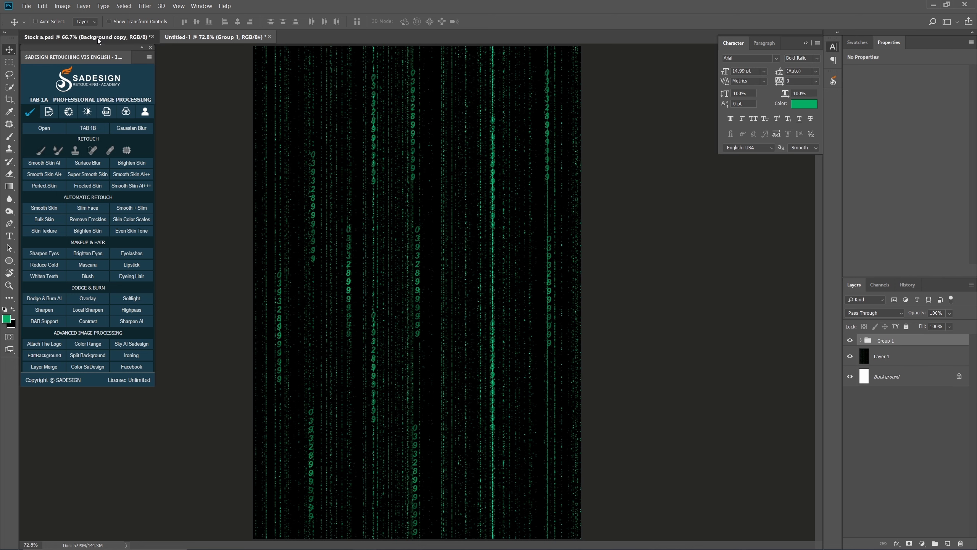
{"action": "left_click", "coordinate": [851, 364]}
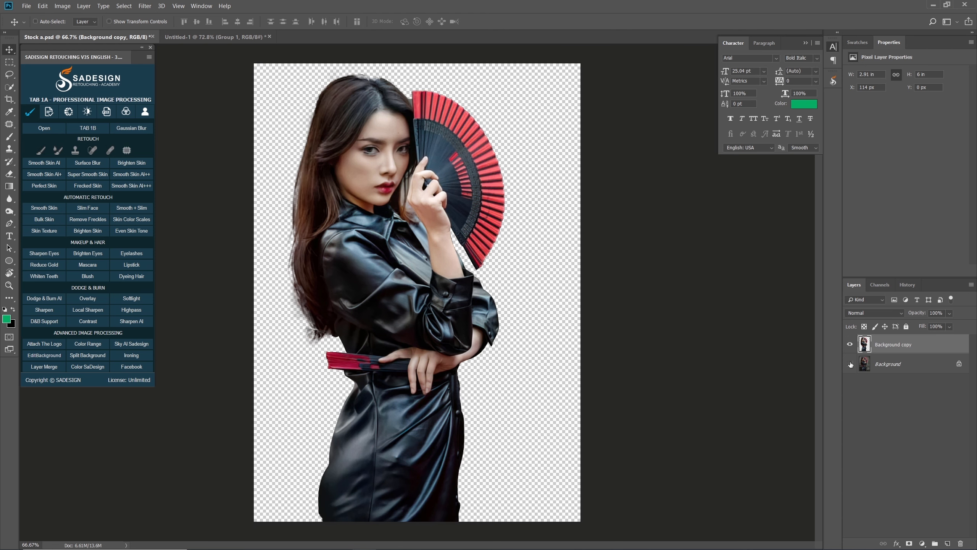
{"action": "left_click", "coordinate": [850, 363]}
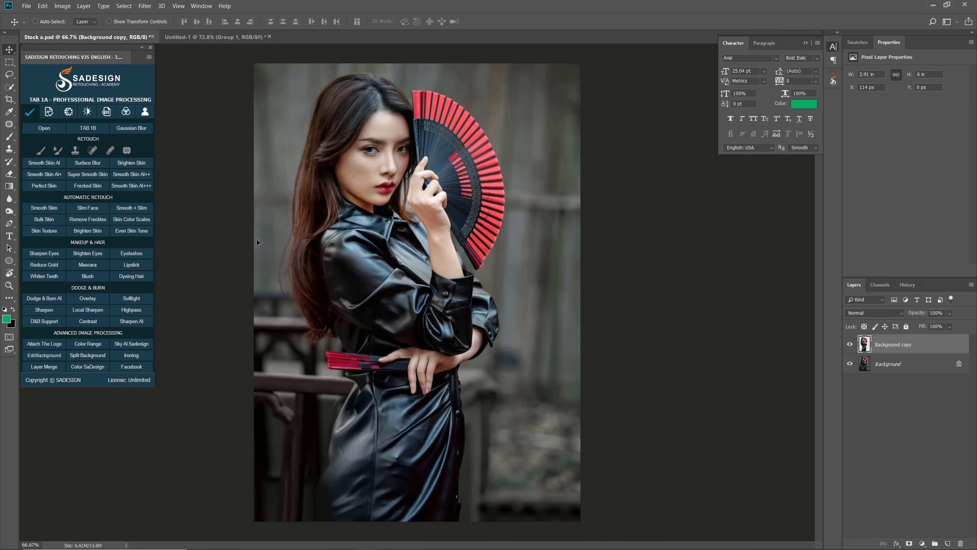
{"action": "left_click_drag", "start_coordinate": [395, 246], "coordinate": [478, 301]}
Scale the cut-out woman down to 5.29 in wide with Free Transform and place her centrally at the canvas's lower edge
{"action": "key", "text": "ctrl+t"}
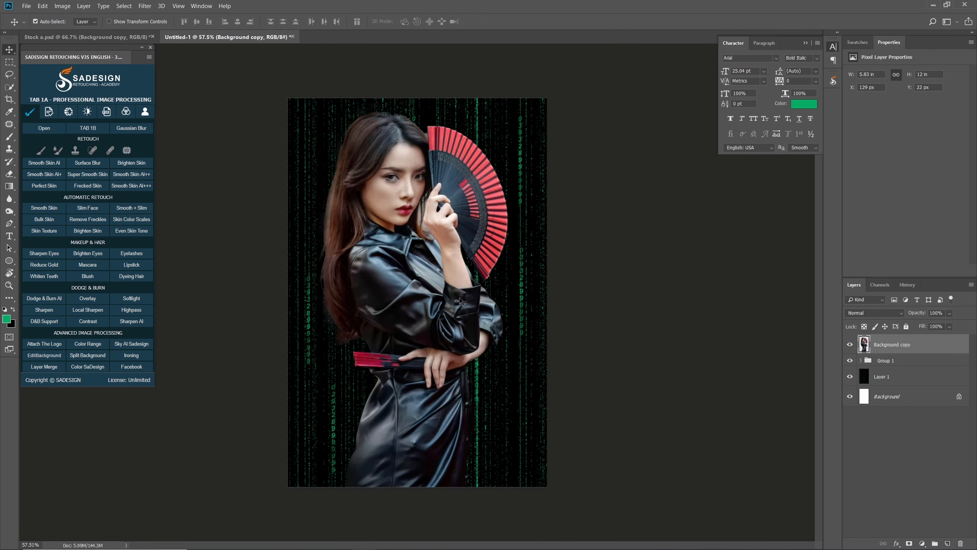
{"action": "left_click_drag", "start_coordinate": [507, 104], "coordinate": [490, 139]}
{"action": "left_click_drag", "start_coordinate": [416, 348], "coordinate": [435, 348]}
{"action": "key", "text": "Return"}
{"action": "mouse_move", "coordinate": [438, 296]}
{"action": "left_mouse_down"}
{"action": "mouse_move", "coordinate": [464, 297]}
{"action": "mouse_move", "coordinate": [443, 297]}
{"action": "left_mouse_up"}
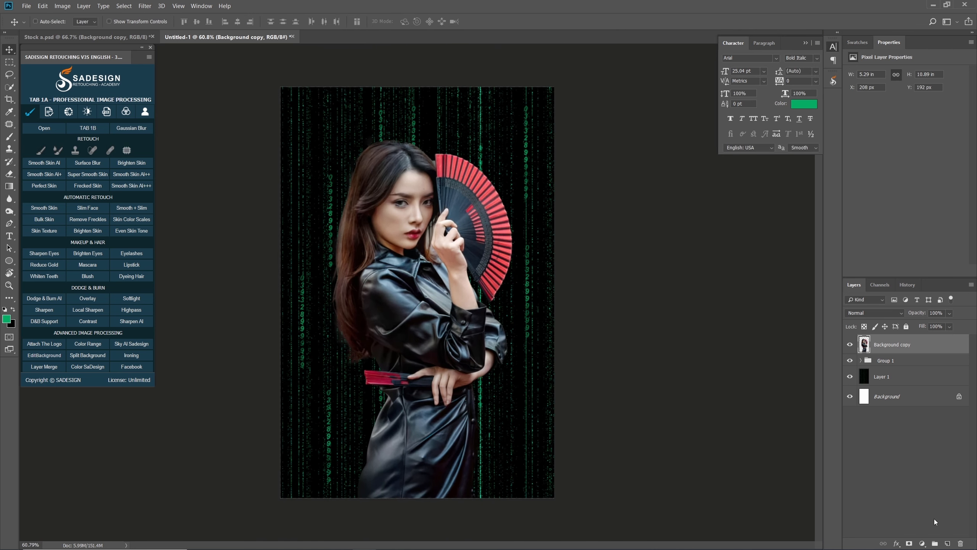
Add a layer mask to the woman and fade her lower skirt upward with a black foreground-to-transparent linear gradient
{"action": "left_click", "coordinate": [910, 543]}
{"action": "key", "text": "d"}
{"action": "key", "text": "g"}
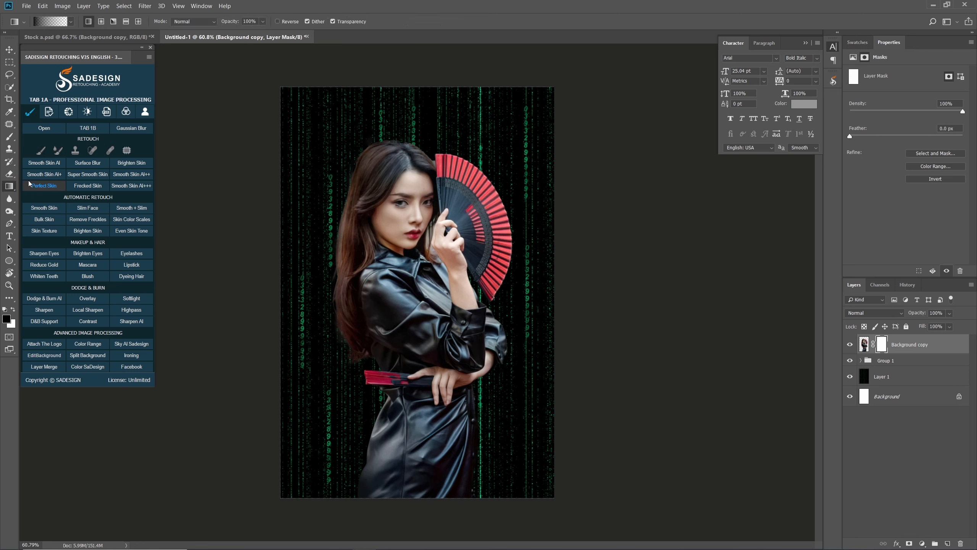
{"action": "left_click", "coordinate": [12, 185]}
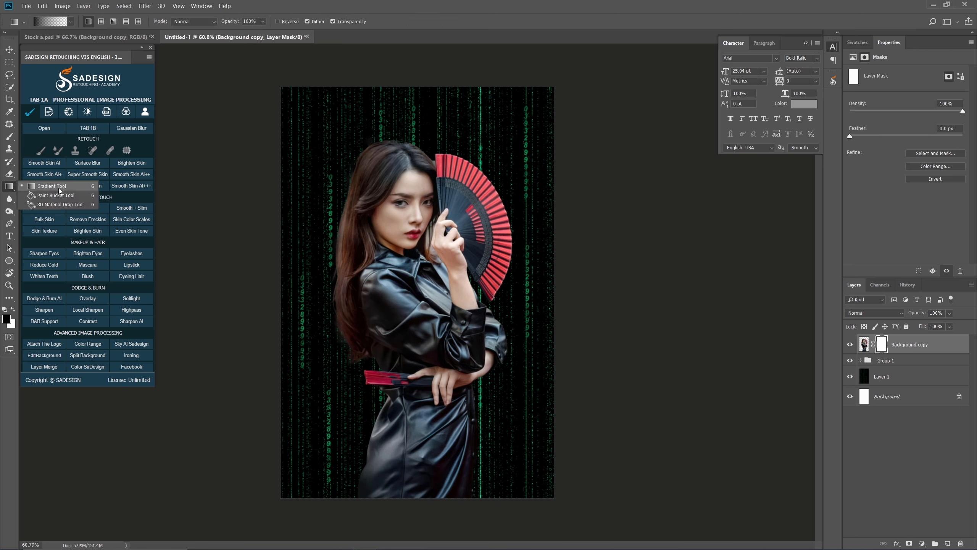
{"action": "left_click", "coordinate": [59, 189]}
{"action": "left_click", "coordinate": [71, 22]}
{"action": "double_click", "coordinate": [35, 43]}
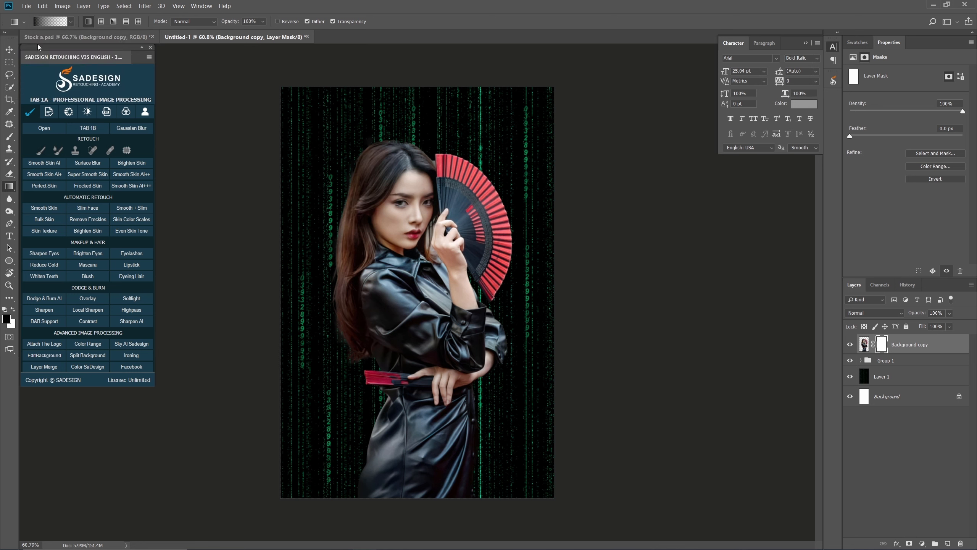
{"action": "left_click_drag", "start_coordinate": [413, 494], "coordinate": [418, 350]}
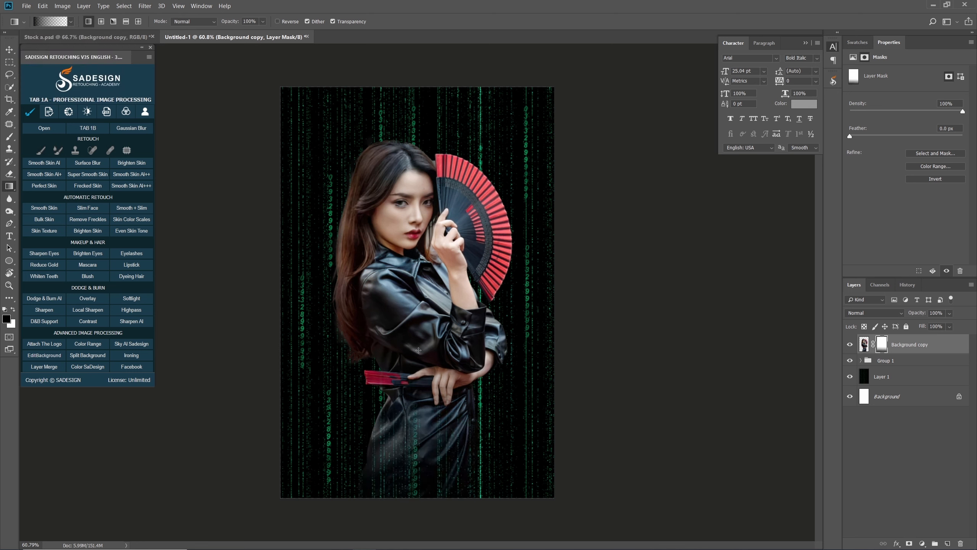
Fade the woman's top and side edges with more gradients on the mask, undoing the left one and adding another from the right
{"action": "left_click_drag", "start_coordinate": [391, 68], "coordinate": [390, 166]}
{"action": "left_click_drag", "start_coordinate": [569, 232], "coordinate": [481, 237]}
{"action": "left_click_drag", "start_coordinate": [589, 282], "coordinate": [479, 278]}
{"action": "left_click_drag", "start_coordinate": [265, 317], "coordinate": [423, 306]}
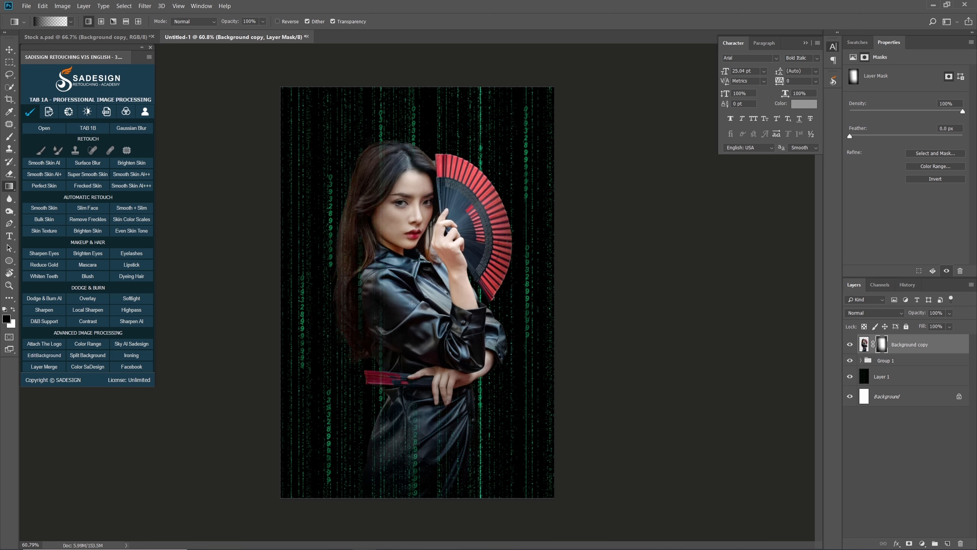
{"action": "key", "text": "ctrl+z"}
{"action": "left_click_drag", "start_coordinate": [612, 288], "coordinate": [453, 307]}
Fade the fan and sleeve edges on the woman's mask with the Eraser at 20% opacity, with foreground and background colors swapped
{"action": "scroll", "coordinate": [531, 310], "scroll_direction": "up", "scroll_amount": 1}
{"action": "key", "text": "e"}
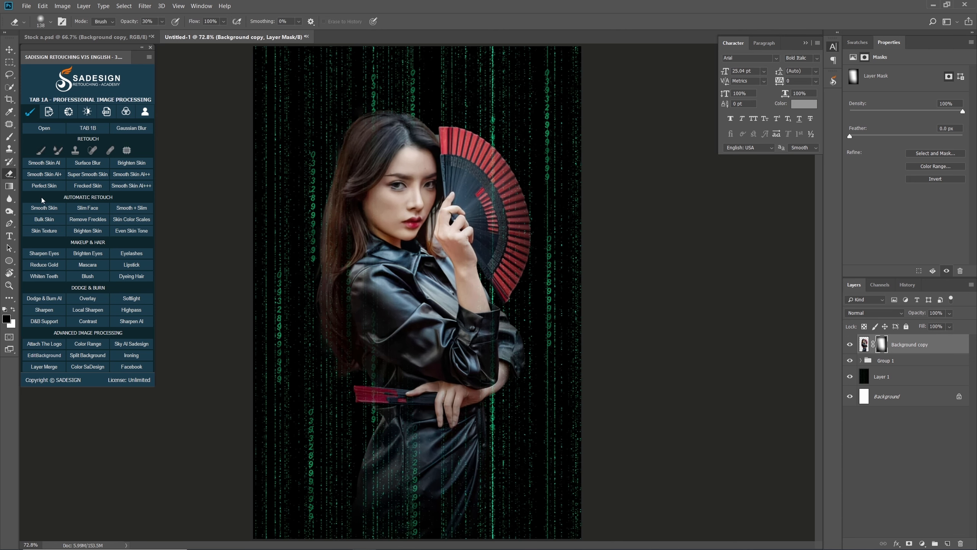
{"action": "right_click", "coordinate": [8, 174]}
{"action": "left_click", "coordinate": [31, 173]}
{"action": "left_click_drag", "start_coordinate": [323, 210], "coordinate": [339, 190], "text": "alt"}
{"action": "left_click", "coordinate": [13, 310]}
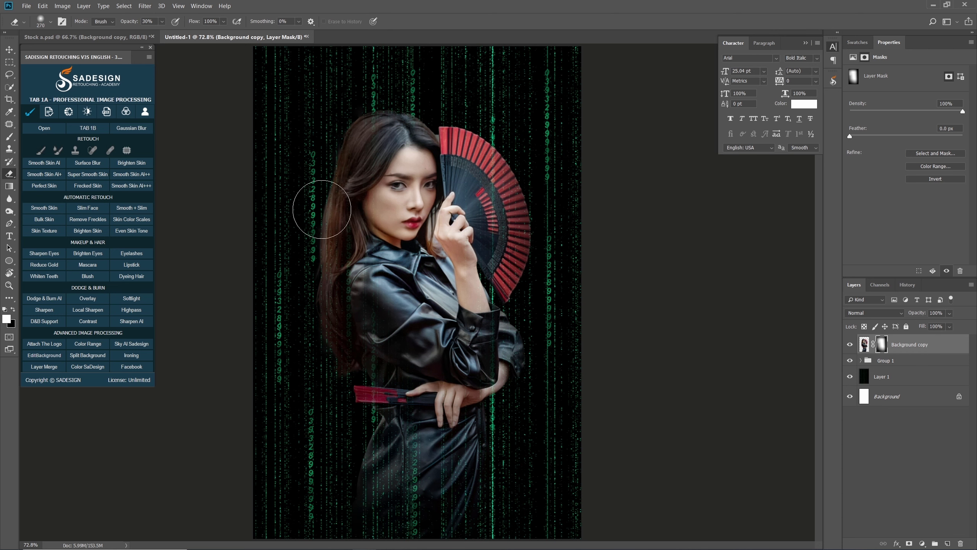
{"action": "left_click_drag", "start_coordinate": [331, 217], "coordinate": [314, 198], "text": "alt"}
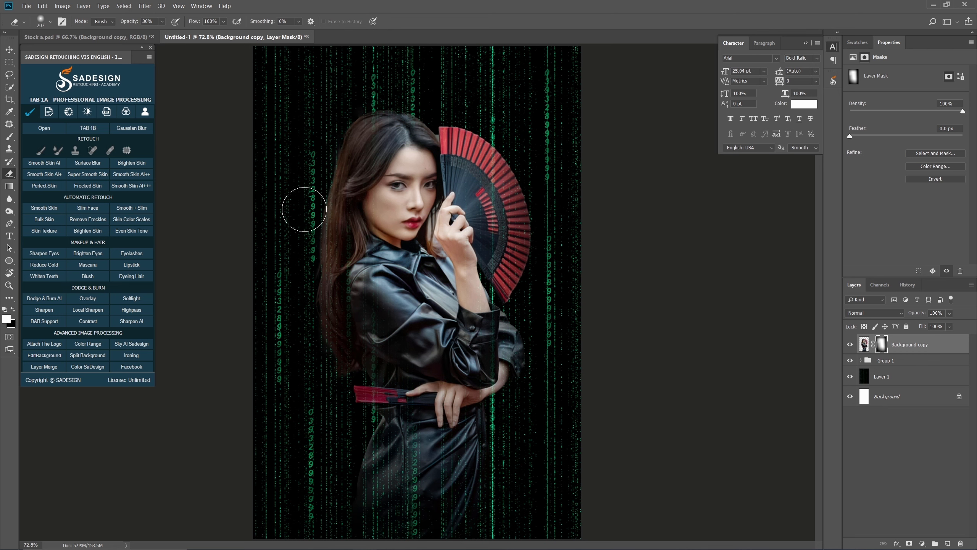
{"action": "left_click_drag", "start_coordinate": [366, 86], "coordinate": [362, 86], "text": "alt"}
{"action": "key", "text": "bracketleft"}
{"action": "key", "text": "bracketleft"}
{"action": "key", "text": "bracketleft"}
{"action": "key", "text": "bracketleft"}
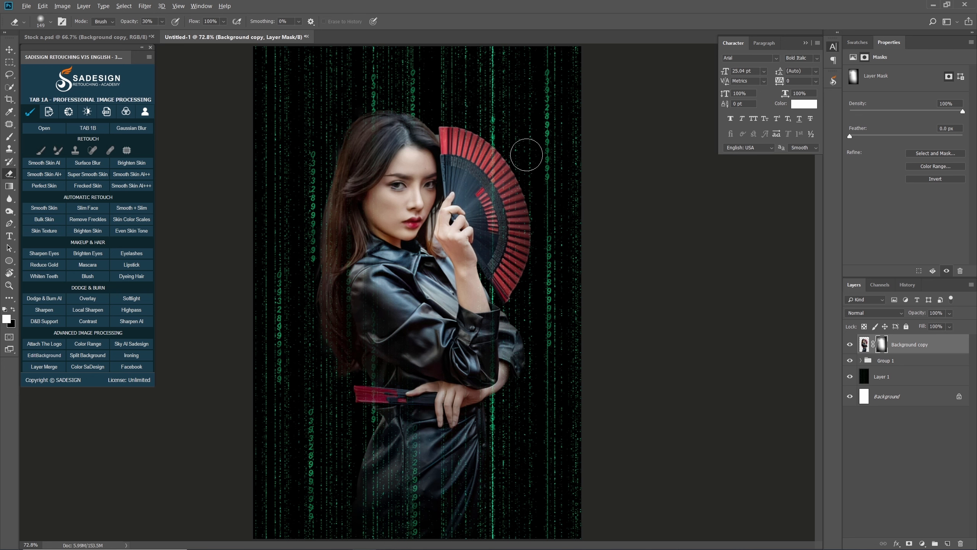
{"action": "left_click", "coordinate": [157, 21]}
{"action": "key", "text": "bracketright"}
{"action": "key", "text": "bracketright"}
{"action": "mouse_move", "coordinate": [502, 208]}
{"action": "left_mouse_down"}
{"action": "mouse_move", "coordinate": [478, 162]}
{"action": "mouse_move", "coordinate": [523, 232]}
{"action": "mouse_move", "coordinate": [515, 242]}
{"action": "mouse_move", "coordinate": [501, 151]}
{"action": "mouse_move", "coordinate": [522, 249]}
{"action": "mouse_move", "coordinate": [506, 230]}
{"action": "mouse_move", "coordinate": [505, 157]}
{"action": "mouse_move", "coordinate": [514, 278]}
{"action": "mouse_move", "coordinate": [468, 166]}
{"action": "mouse_move", "coordinate": [491, 181]}
{"action": "mouse_move", "coordinate": [509, 235]}
{"action": "mouse_move", "coordinate": [484, 196]}
{"action": "mouse_move", "coordinate": [518, 251]}
{"action": "mouse_move", "coordinate": [519, 290]}
{"action": "mouse_move", "coordinate": [536, 245]}
{"action": "mouse_move", "coordinate": [545, 254]}
{"action": "mouse_move", "coordinate": [535, 347]}
{"action": "left_mouse_up"}
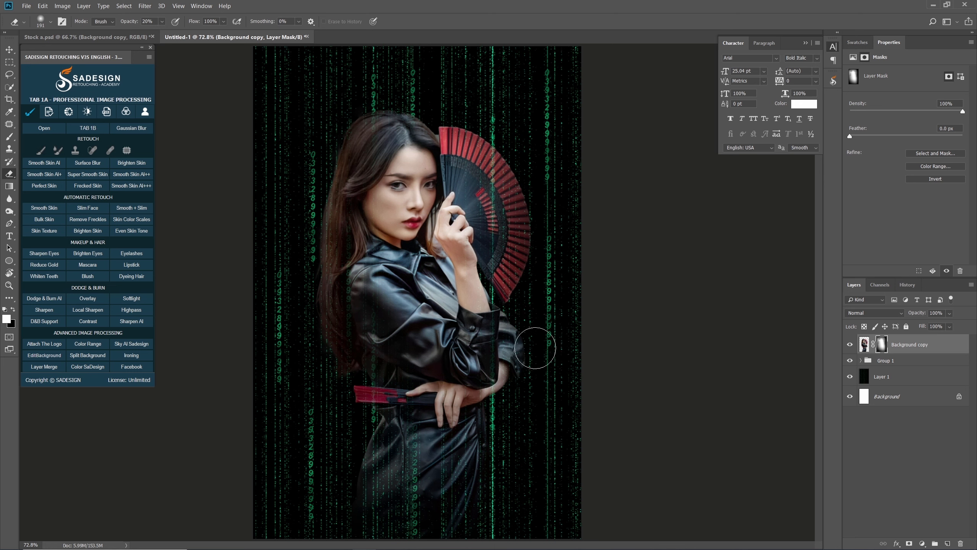
{"action": "right_click", "coordinate": [507, 442], "text": "alt"}
Duplicate the masked woman layer, apply the copy's layer mask and lock its transparent pixels
{"action": "left_click", "coordinate": [918, 346]}
{"action": "key", "text": "ctrl+j"}
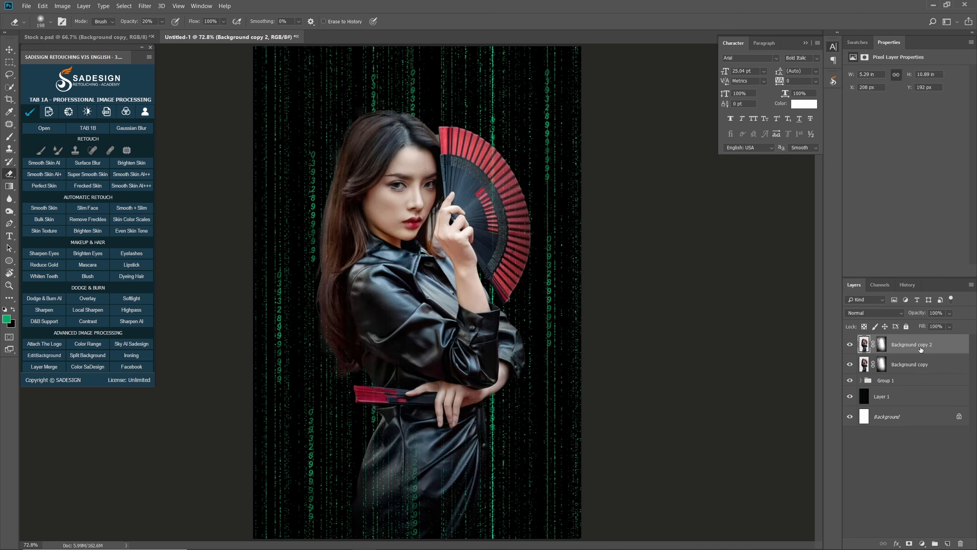
{"action": "right_click", "coordinate": [883, 347]}
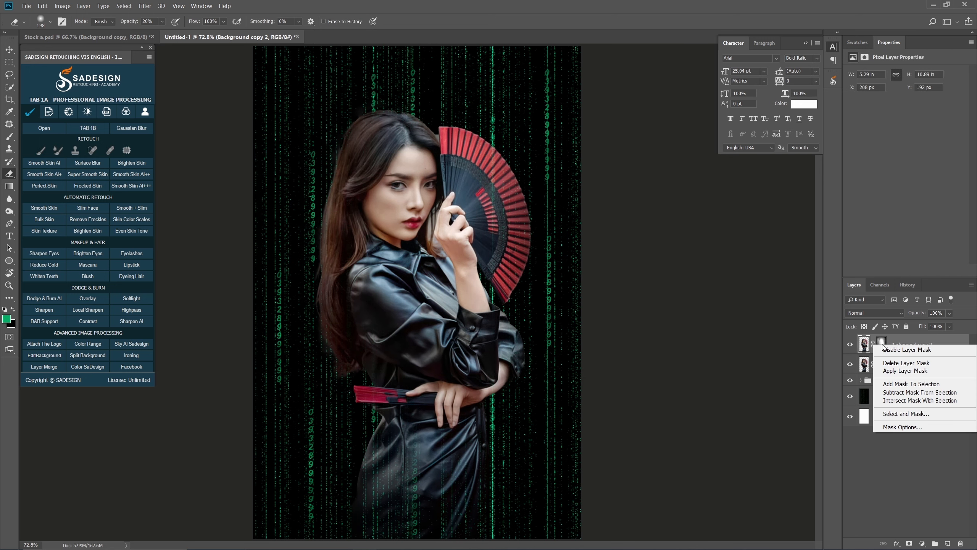
{"action": "left_click", "coordinate": [926, 371]}
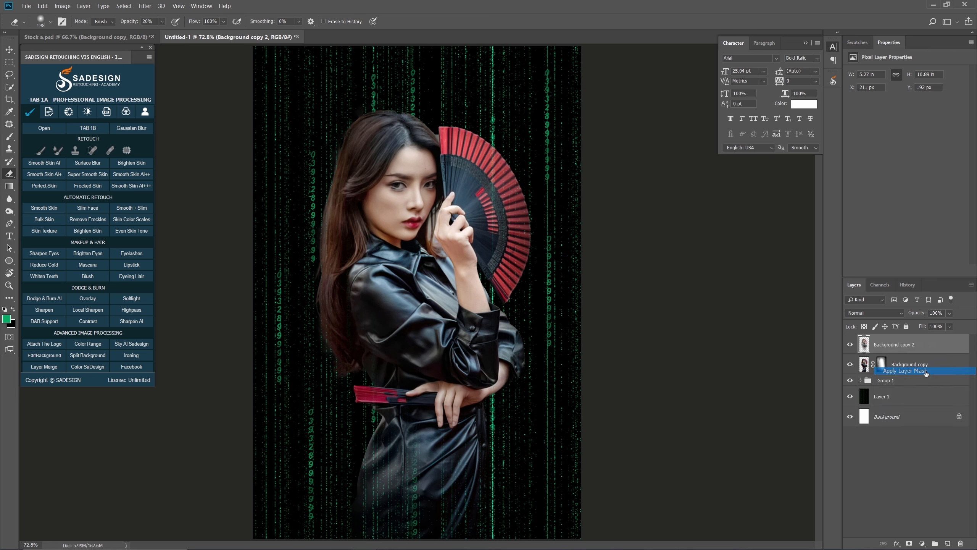
{"action": "left_click", "coordinate": [865, 327]}
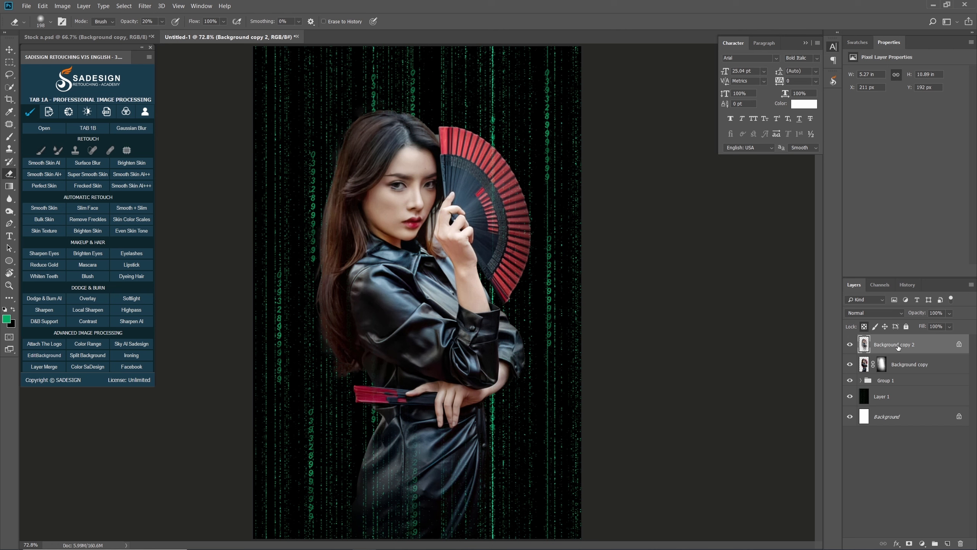
Set the foreground color to the darker green 039656 and fill the locked copy of the woman with it
{"action": "left_click", "coordinate": [7, 319]}
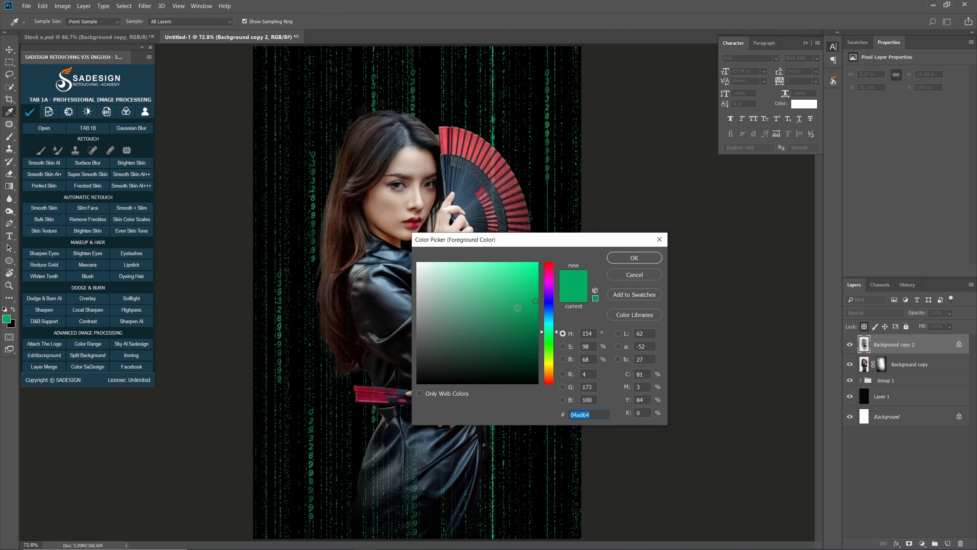
{"action": "left_click_drag", "start_coordinate": [536, 306], "coordinate": [536, 313]}
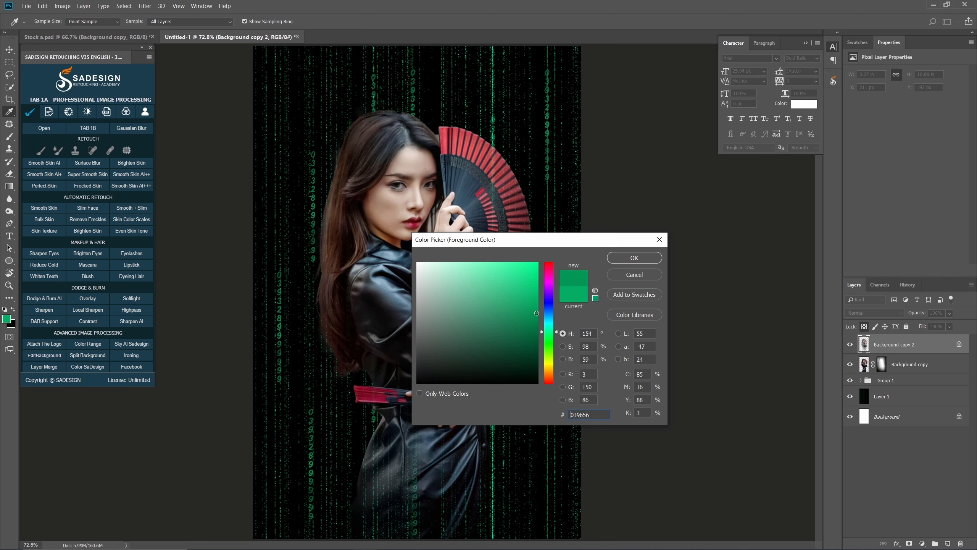
{"action": "left_click", "coordinate": [635, 258]}
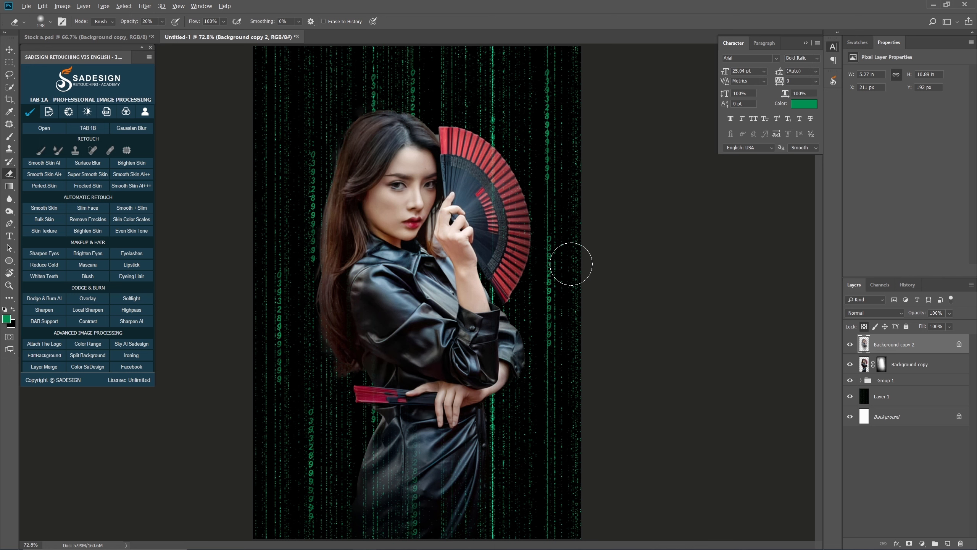
{"action": "key", "text": "alt+BackSpace"}
Set the green-filled copy's blend mode to Overlay and its opacity to 80%
{"action": "left_click", "coordinate": [874, 312]}
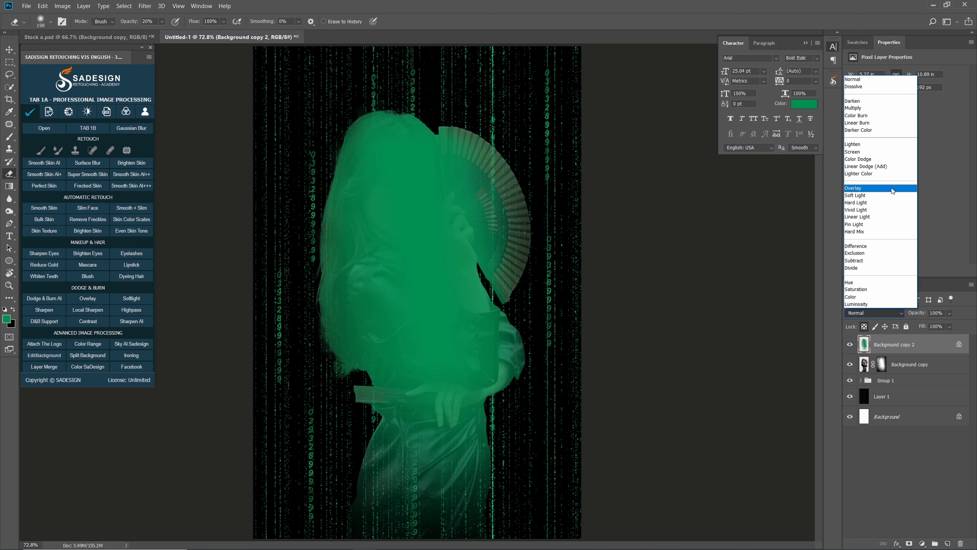
{"action": "left_click", "coordinate": [892, 188]}
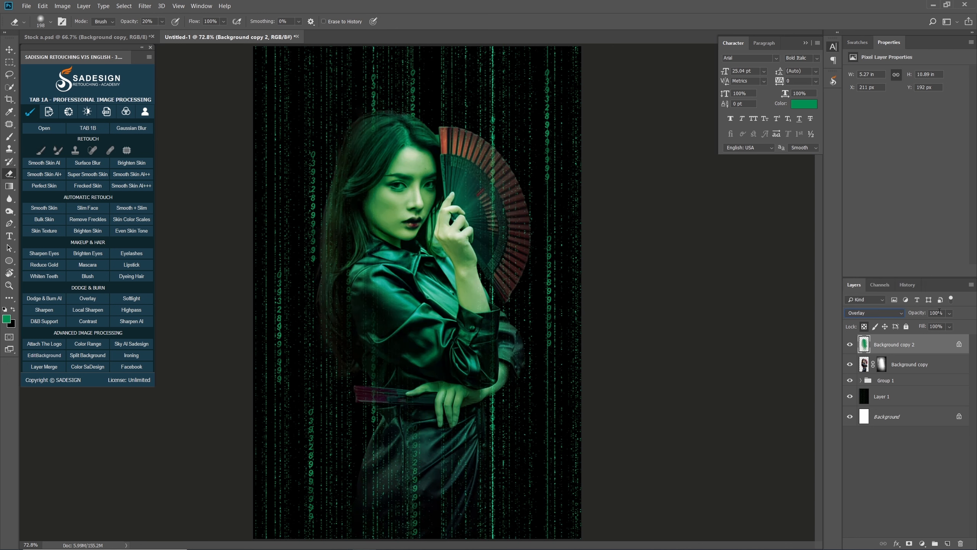
{"action": "type", "text": "80"}
{"action": "key", "text": "Return"}
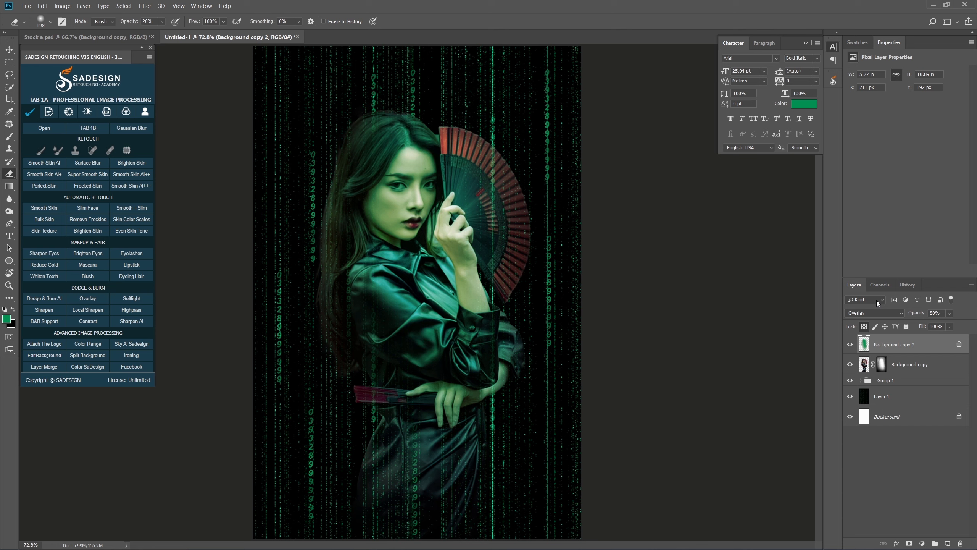